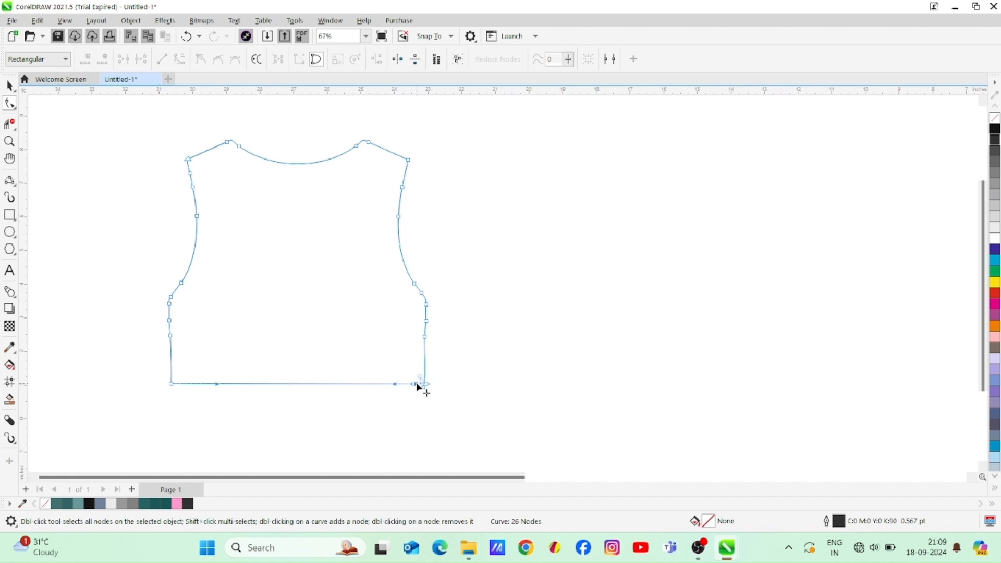
Remove the surplus nodes at the bodice's right hem corner and upper left armhole, and smooth the armhole curve
left_click(424, 384)
left_click_drag(426, 380, 401, 386)
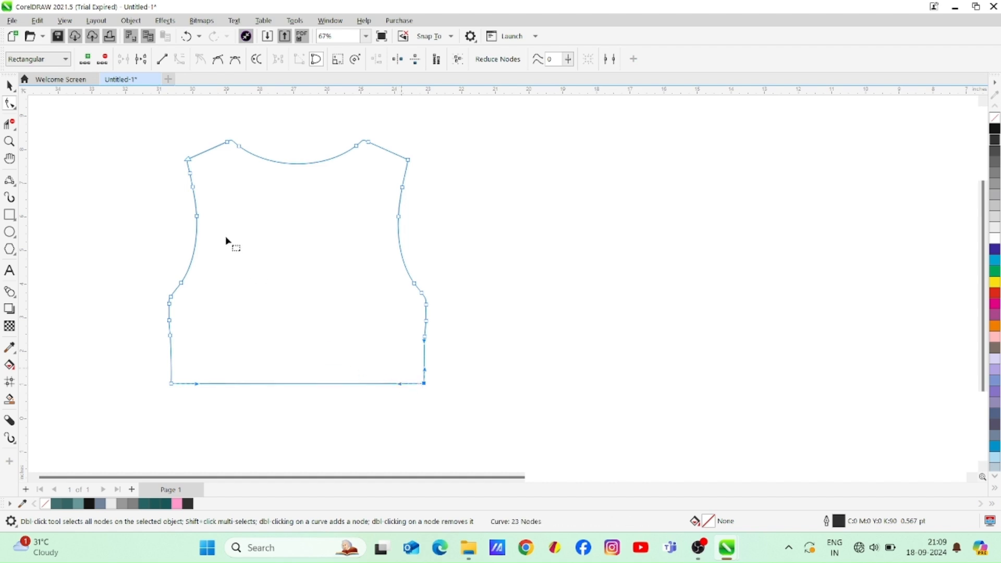
double_click(189, 173)
double_click(192, 186)
left_click(188, 160)
left_click_drag(188, 176, 190, 180)
left_click(9, 85)
left_click(70, 189)
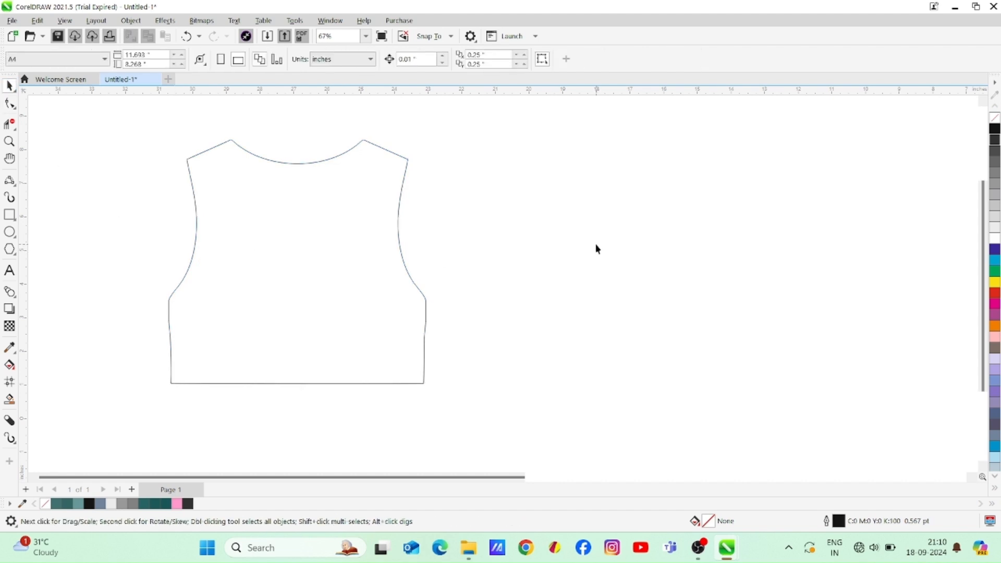
Delete the surplus nodes beside the left neck point of the bodice's neckline
left_click(310, 203)
left_click(9, 102)
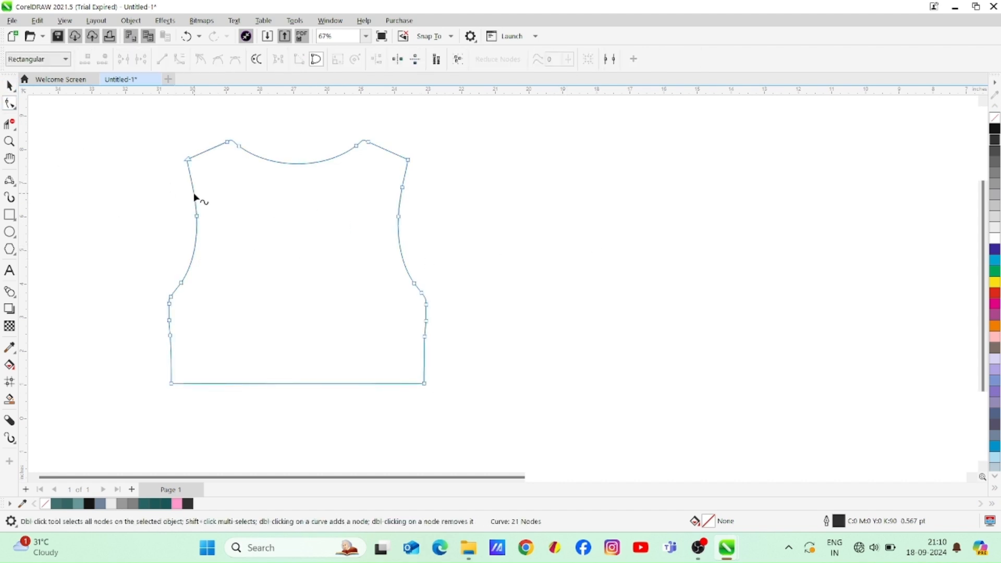
double_click(235, 144)
left_click(238, 148)
double_click(237, 147)
left_click(232, 141)
Reshape the neckline into an even, slightly deeper curve between the neck points and mirror the bodice horizontally
left_click_drag(338, 196, 271, 182)
left_click_drag(313, 140, 344, 170)
left_click_drag(272, 183, 252, 177)
left_click(365, 139)
left_click_drag(348, 177, 352, 170)
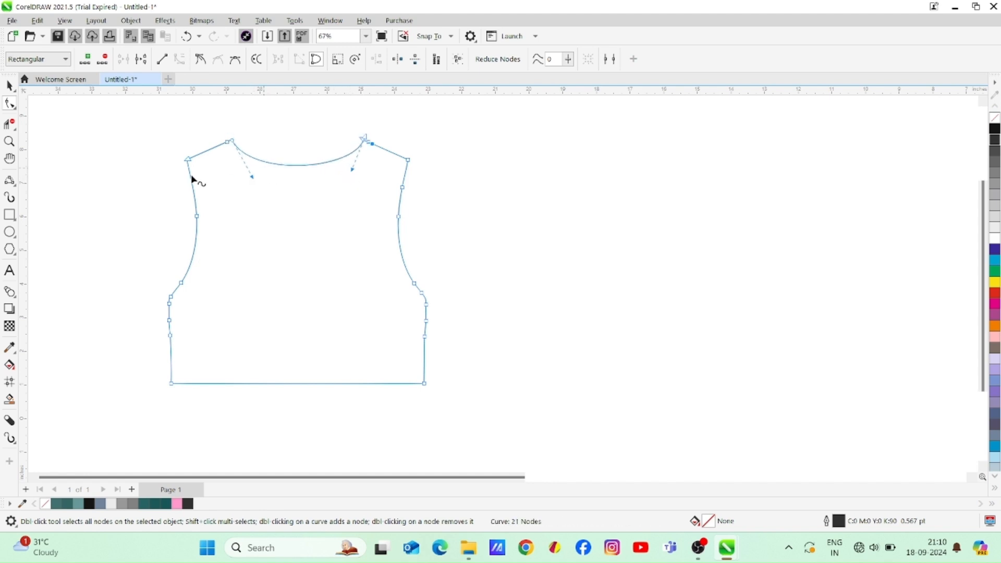
left_click(9, 86)
left_click(299, 60)
left_click(463, 185)
Create a bodice shape with a 2.0 pt black outline using Smart Fill and delete the original thin outline
left_click(10, 419)
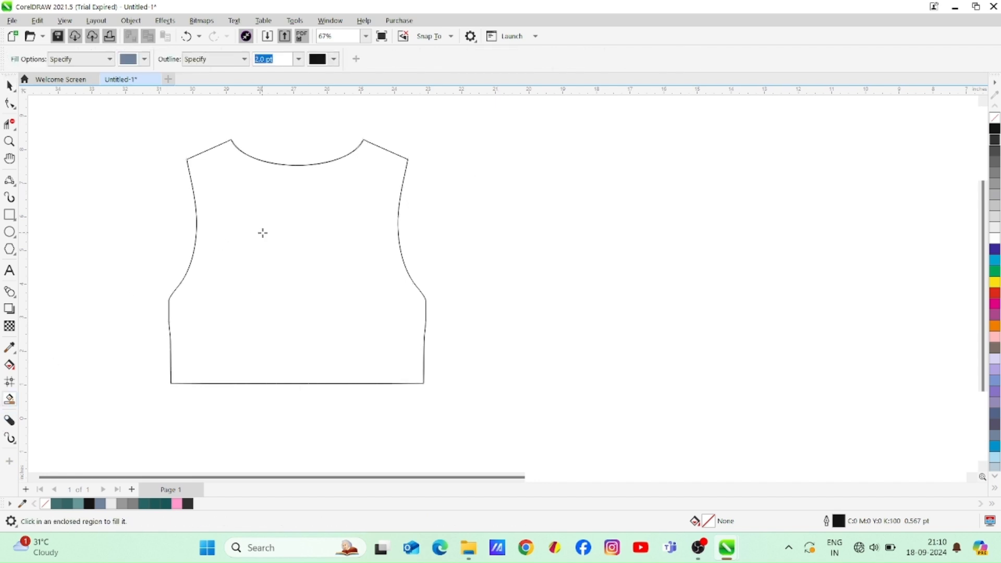
left_click(261, 232)
left_click(9, 86)
left_click_drag(294, 299, 218, 320)
left_click_drag(142, 110, 484, 412)
key("Delete")
Move the new bodice shape into position and remove its fill
left_click_drag(304, 306, 350, 302)
left_click(993, 118)
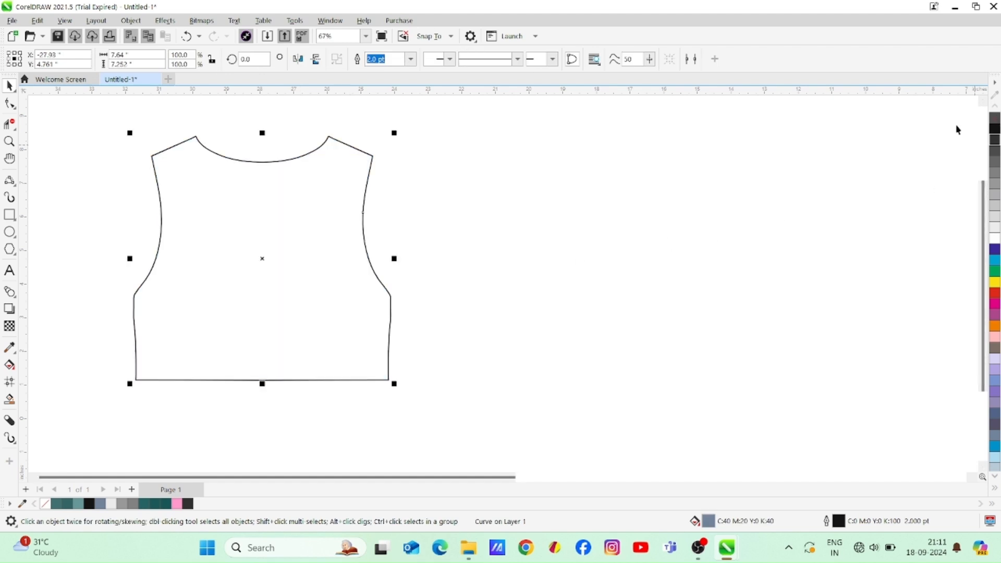
left_click(519, 290)
Draw a three-point curve about 3.95 in wide between the two neck points, dipping below the back neckline
left_click(9, 214)
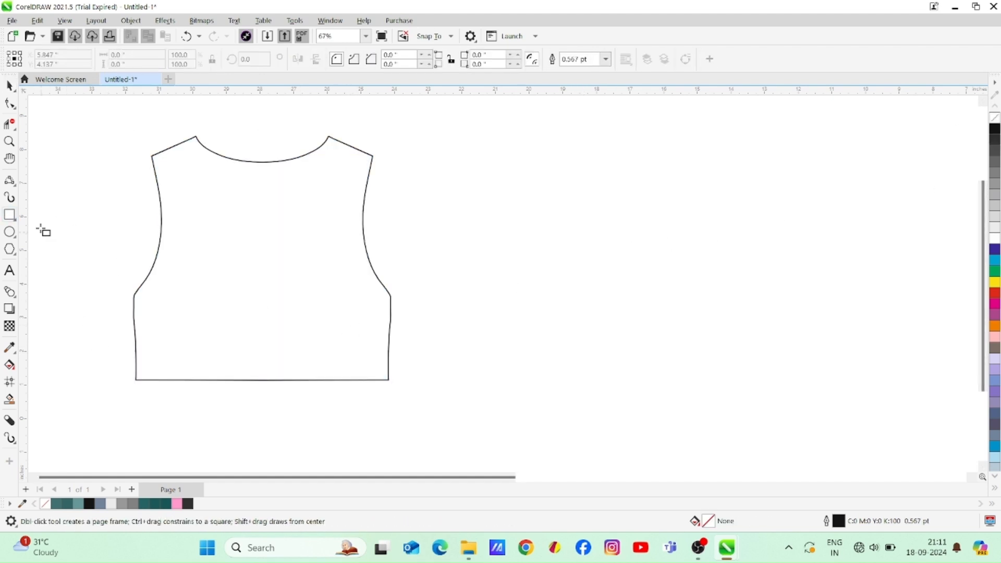
left_click(9, 87)
left_click(11, 180)
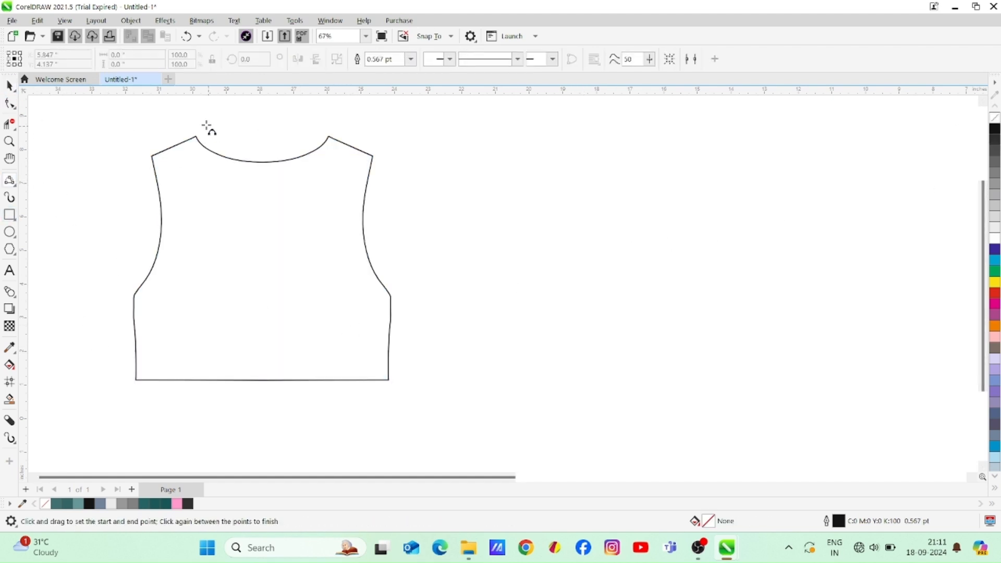
left_click_drag(196, 138, 329, 137)
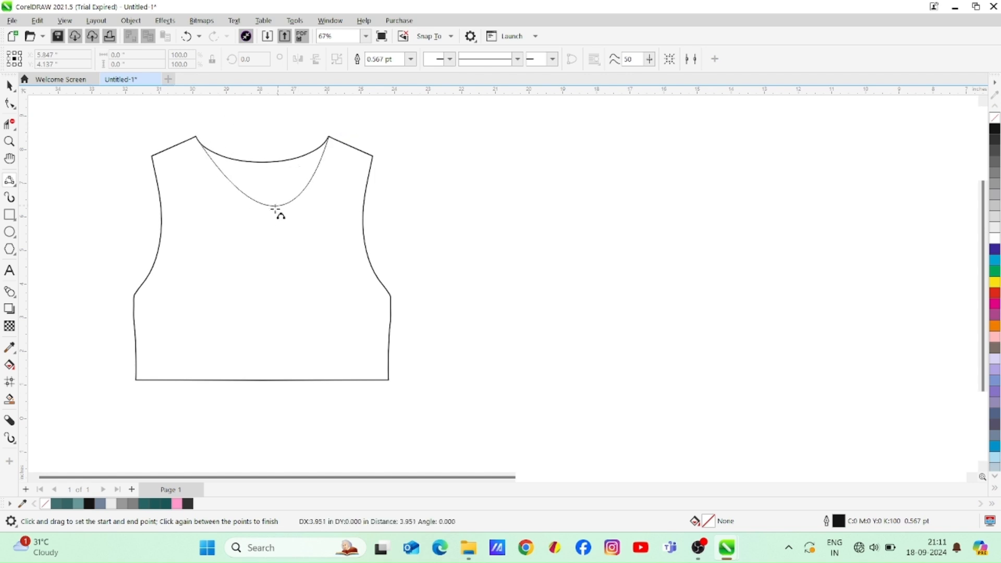
left_click(260, 217)
Adjust the end handles of the front neckline curve to form an even rounded U about 2.14 in deep
left_click(10, 103)
left_click(331, 141)
left_click_drag(284, 255, 311, 231)
left_click_drag(236, 249, 209, 235)
left_click_drag(312, 232, 323, 225)
left_click_drag(208, 231, 204, 233)
left_click_drag(320, 225, 327, 234)
left_click_drag(208, 239, 203, 237)
left_click(10, 85)
left_click(372, 180)
left_click_drag(177, 117, 340, 258)
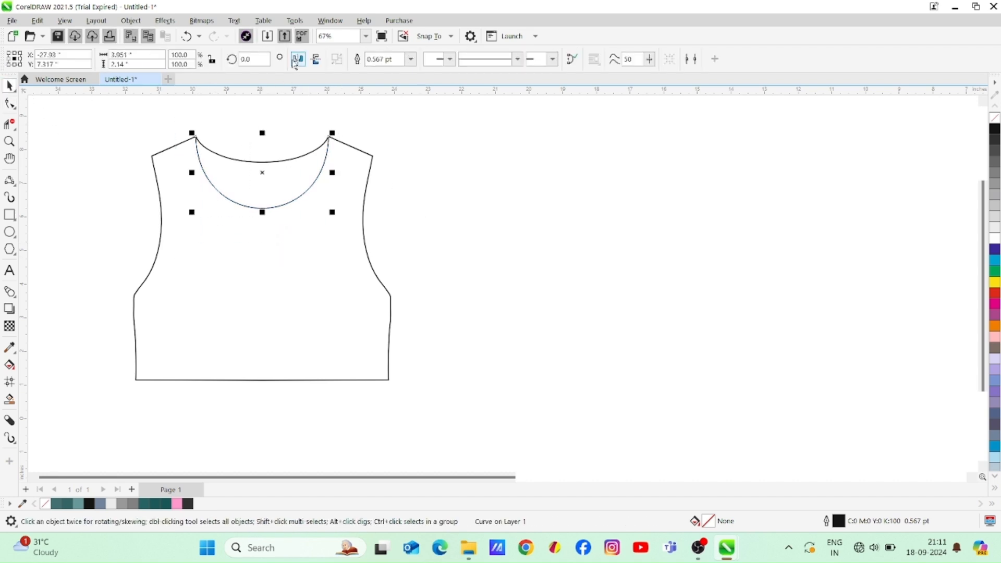
left_click(455, 228)
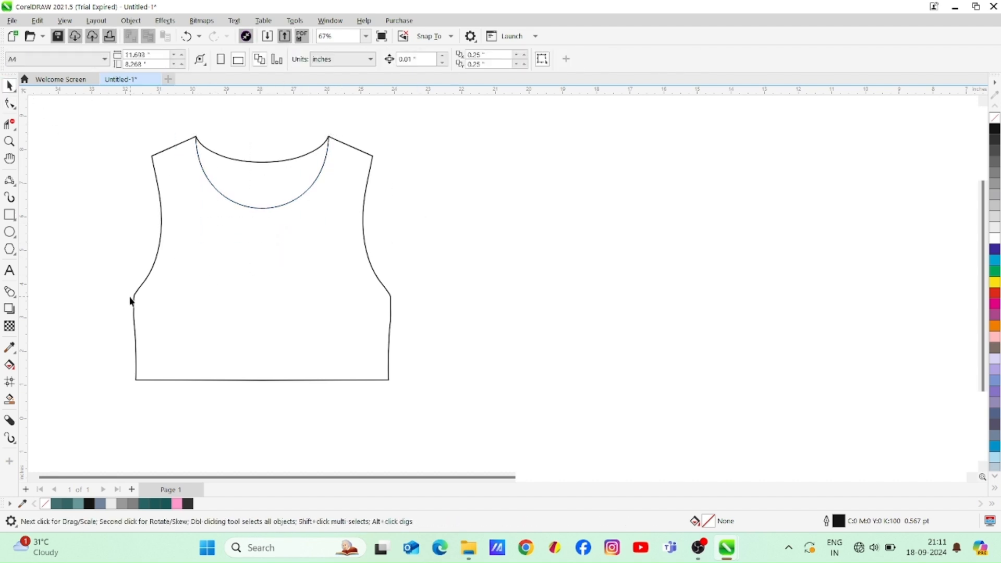
Smart-fill the area between the front and back necklines and break the new shape open at its upper middle node
left_click(10, 398)
left_click(234, 186)
key("F10")
left_click_drag(262, 165, 259, 107)
left_click(141, 59)
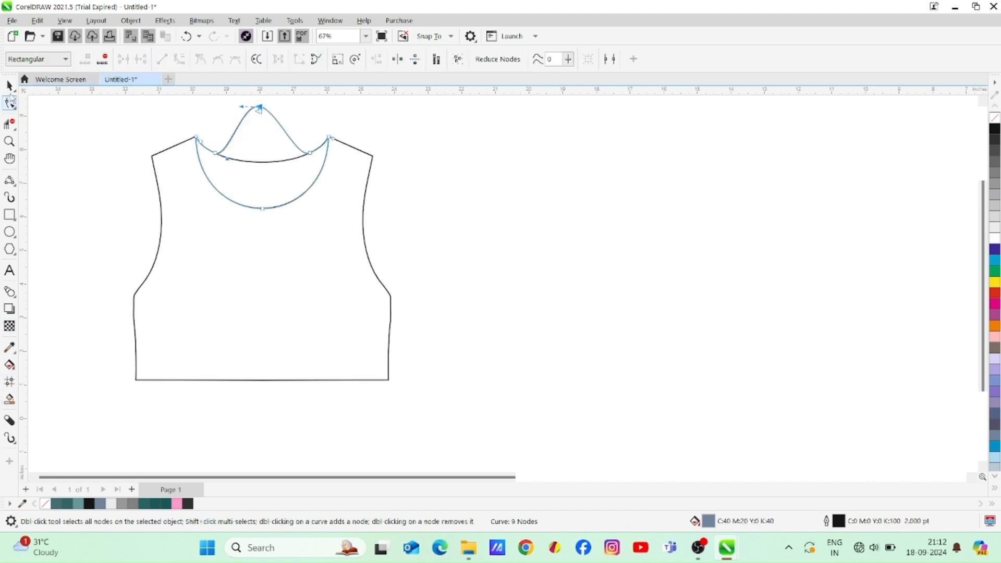
left_click(9, 86)
left_click_drag(162, 133, 342, 269)
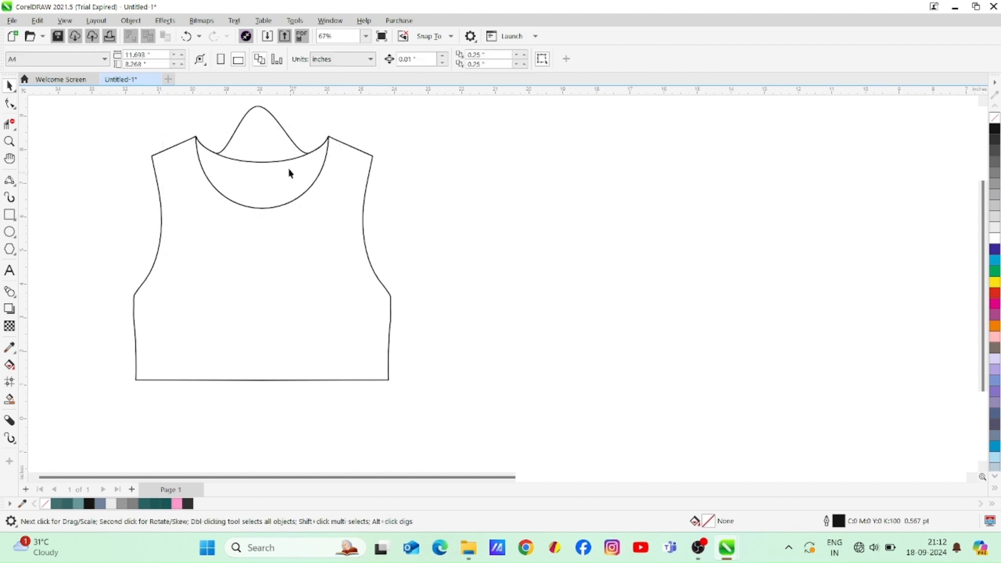
Delete the upper-edge nodes of the opened neck shape, keeping only its curve along the front neckline
left_click(276, 122)
left_click(9, 103)
left_click(259, 107)
key("Delete")
double_click(203, 144)
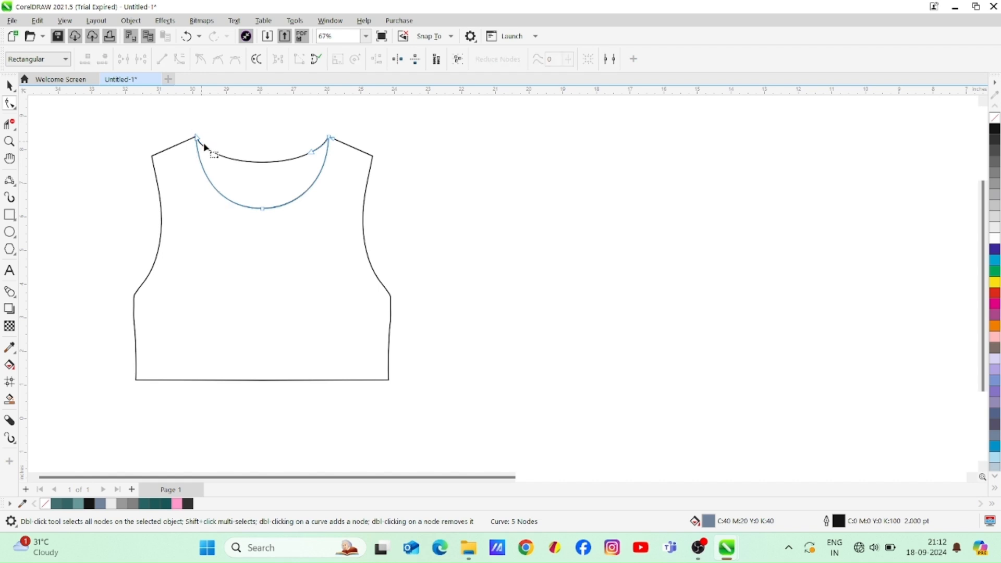
left_click(10, 87)
left_click(71, 185)
Draw a three-point curve from the right hem corner to the left hem corner, arching above the hem
left_click(9, 182)
left_click_drag(387, 379, 135, 380)
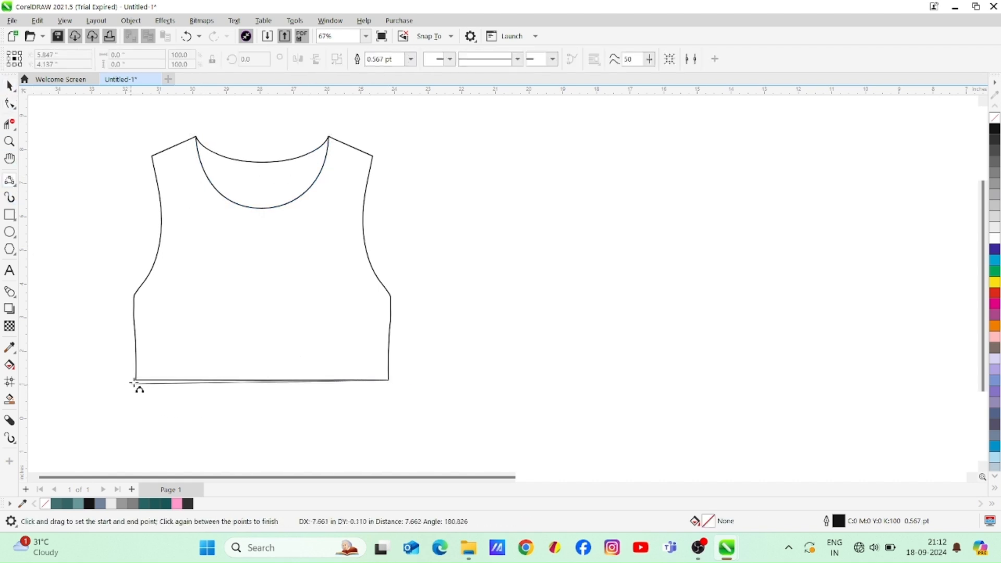
left_click(191, 348)
key("F10")
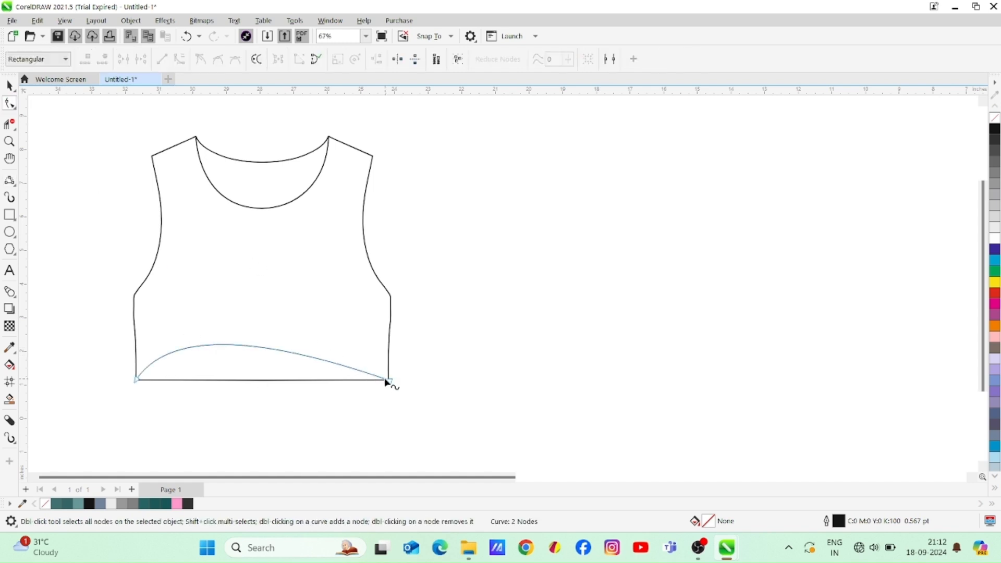
Adjust the hem curve's end handles to form a gentle wave about 0.57 in high, peaking near the left side
left_click_drag(261, 344, 339, 404)
left_click_drag(179, 339, 209, 335)
left_click_drag(331, 395, 267, 386)
left_click_drag(202, 329, 241, 335)
left_click_drag(263, 380, 256, 384)
left_click_drag(241, 339, 237, 342)
left_click(10, 85)
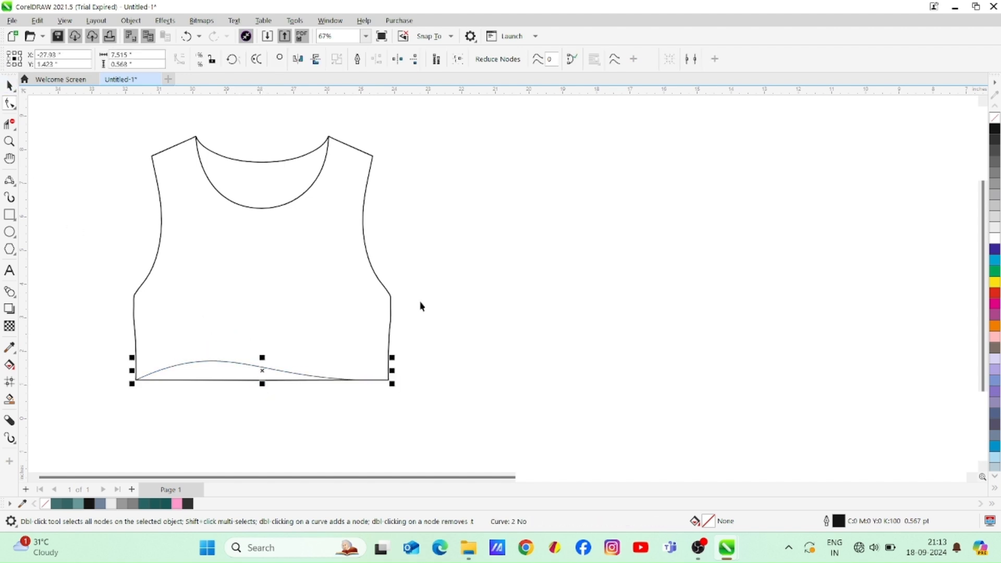
left_click(461, 319)
Fine-tune the hem curve's handles so its peak sits slightly further left and its right end flattens into the hem
left_click(256, 369)
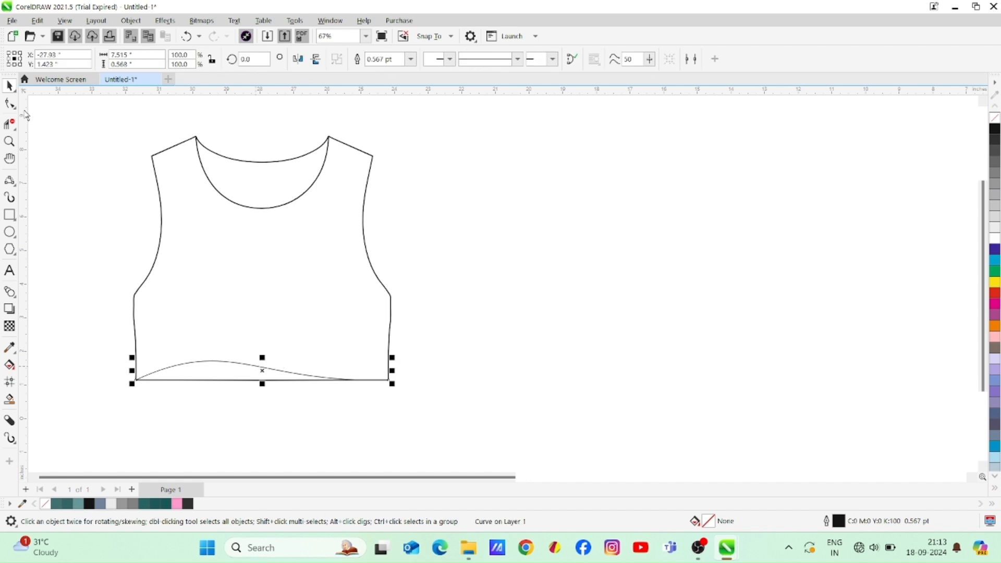
left_click(9, 103)
left_click_drag(257, 384, 257, 375)
left_click_drag(231, 337, 219, 342)
left_click_drag(259, 377, 249, 381)
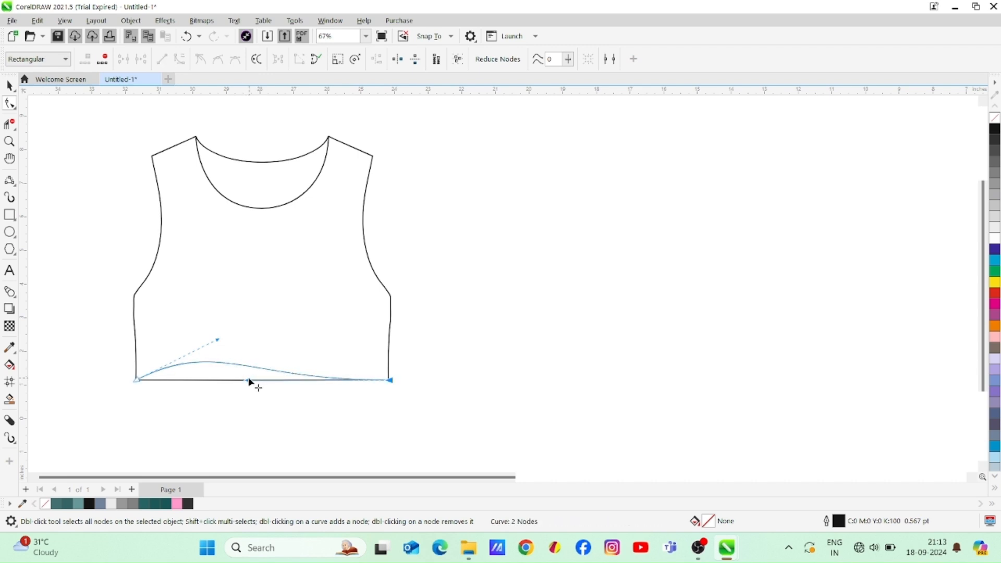
left_click(10, 86)
left_click(204, 425)
Smart-fill the front body between the front neckline and the curved hem, and move the filled shape beside the outline drawing
left_click(9, 399)
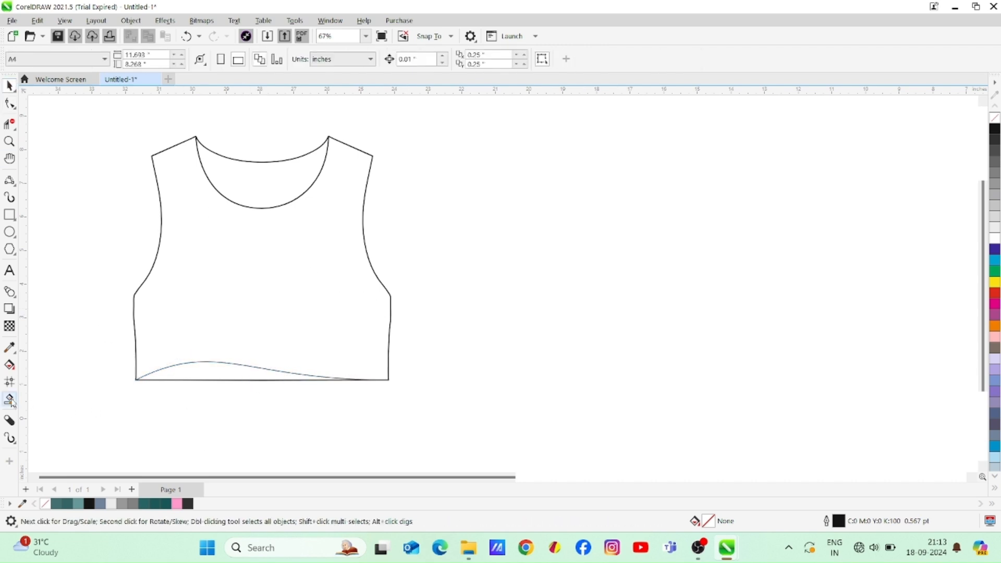
left_click(199, 270)
key("space")
left_click_drag(214, 244, 492, 298)
left_click(90, 222)
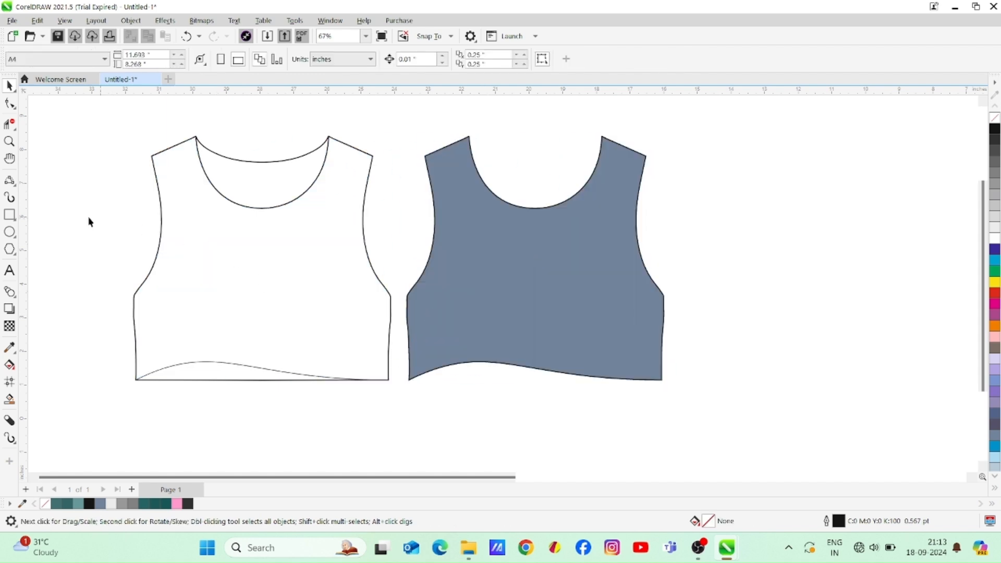
Draw a three-point curve from the left shoulder to the side seam and shape it to follow the left armhole
left_click(9, 181)
left_click_drag(166, 152, 134, 307)
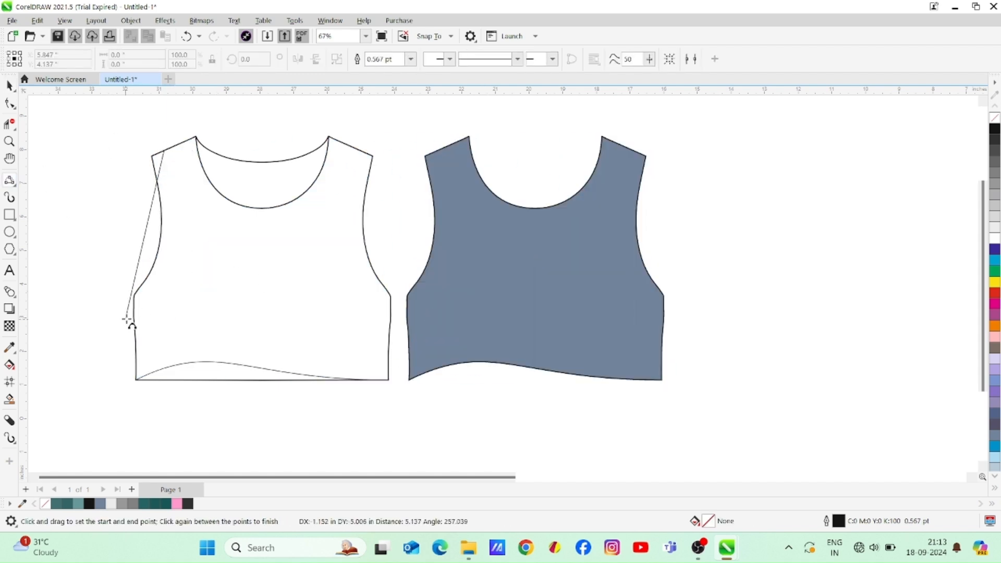
left_click(172, 258)
left_click(10, 104)
left_click(134, 308)
left_click_drag(134, 310, 134, 313)
left_click_drag(175, 282, 178, 283)
left_click(10, 87)
left_click(89, 223)
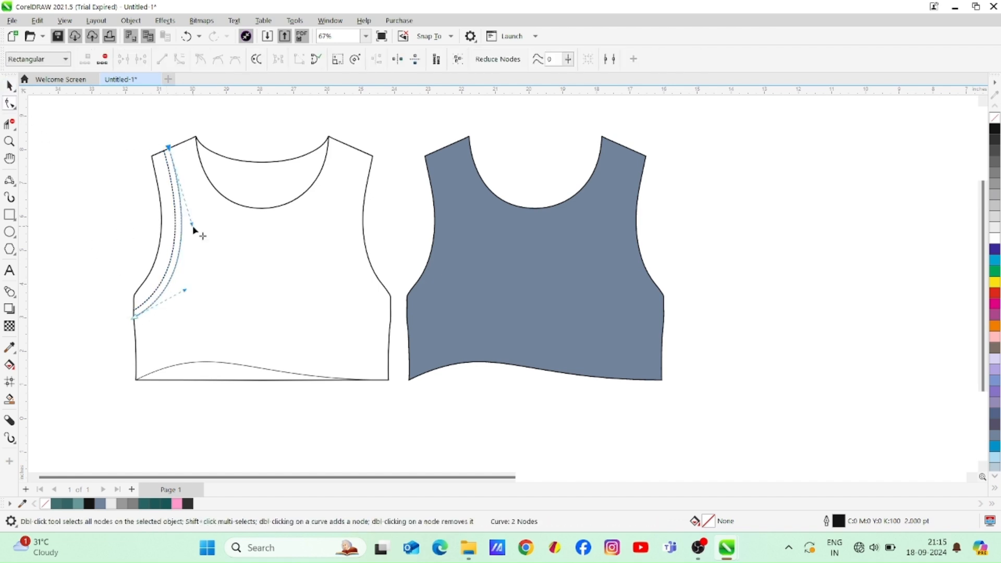
Make the left armhole stitch line dashed and duplicate it slightly inward as a second parallel line
left_click_drag(193, 224, 193, 222)
left_click(10, 86)
left_click(92, 203)
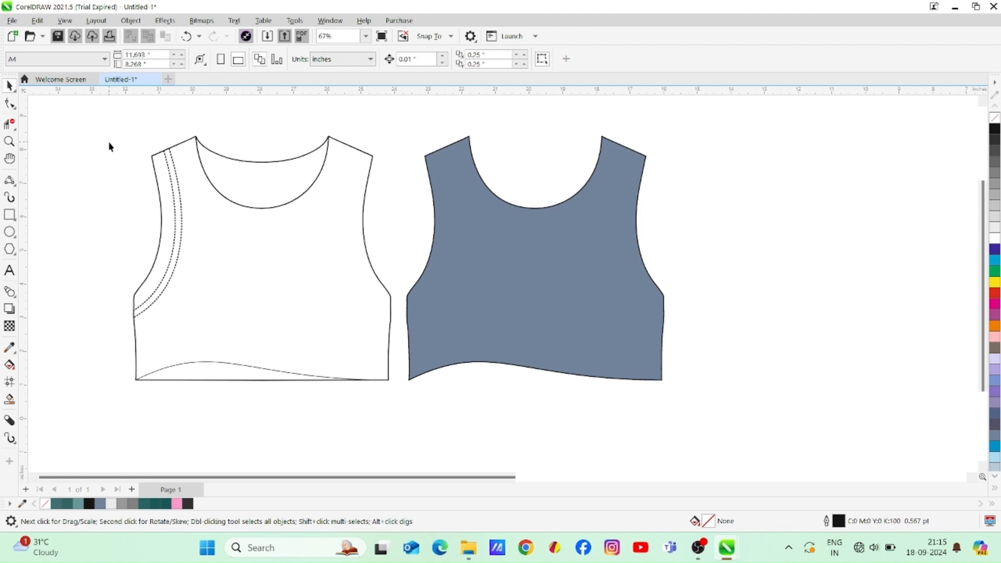
Duplicate and mirror the pair of dashed armhole lines, aligning the copy along the right armhole
left_click_drag(198, 331, 198, 328)
left_click_drag(180, 245, 315, 246)
left_click_drag(317, 312, 391, 312)
left_click(91, 161)
Duplicate the front neckline curve, enlarged to about 110%, and place it just outside the original as the neckband edge
left_click_drag(266, 209, 271, 222)
right_click(271, 223)
left_click_drag(337, 225, 354, 264)
left_click_drag(279, 193, 251, 293)
left_click_drag(251, 293, 261, 174)
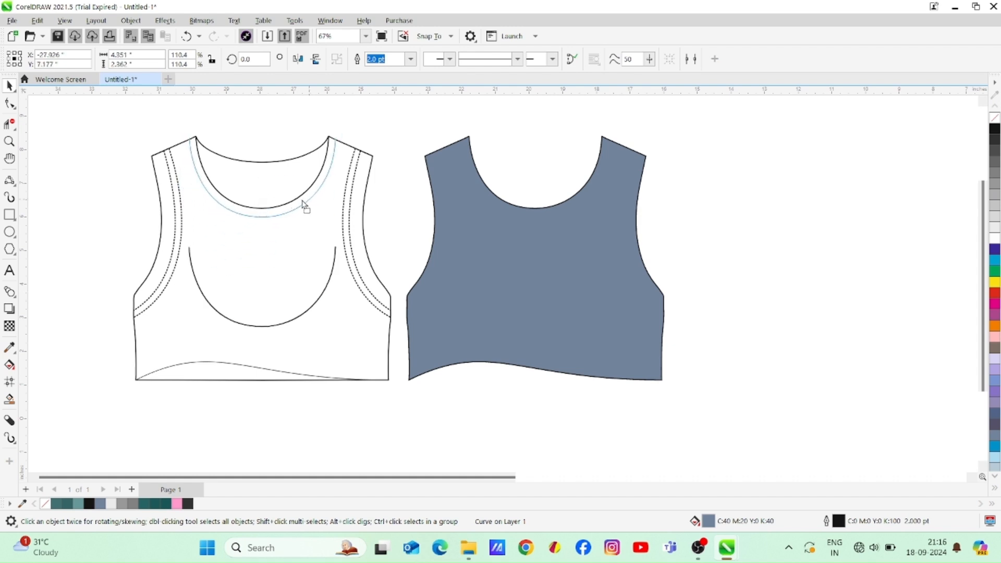
left_click_drag(302, 201, 306, 200)
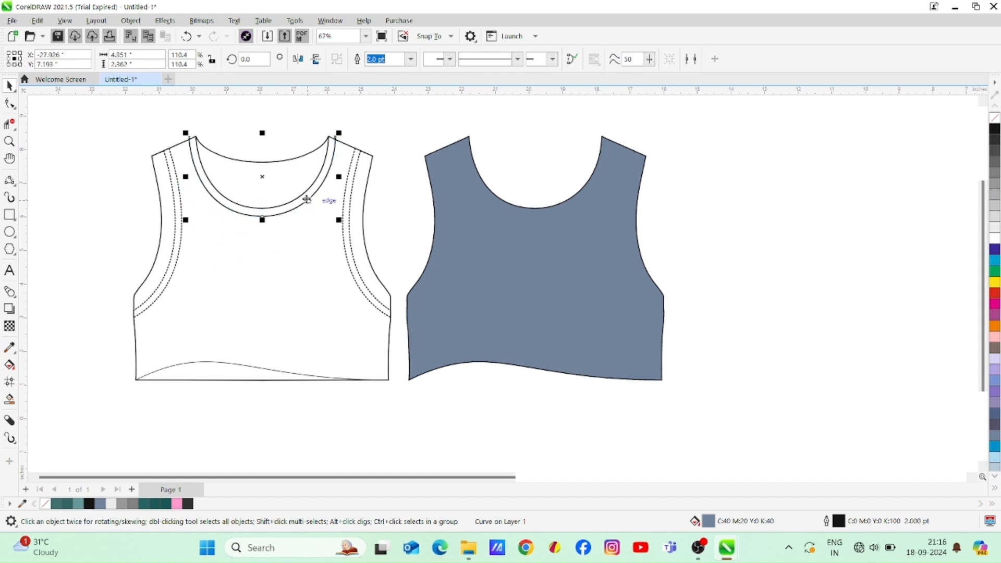
Trim the neckband curve's overhanging ends at the shoulders with Virtual Segment Delete and undo the stray cut
left_click(175, 135)
left_click(9, 124)
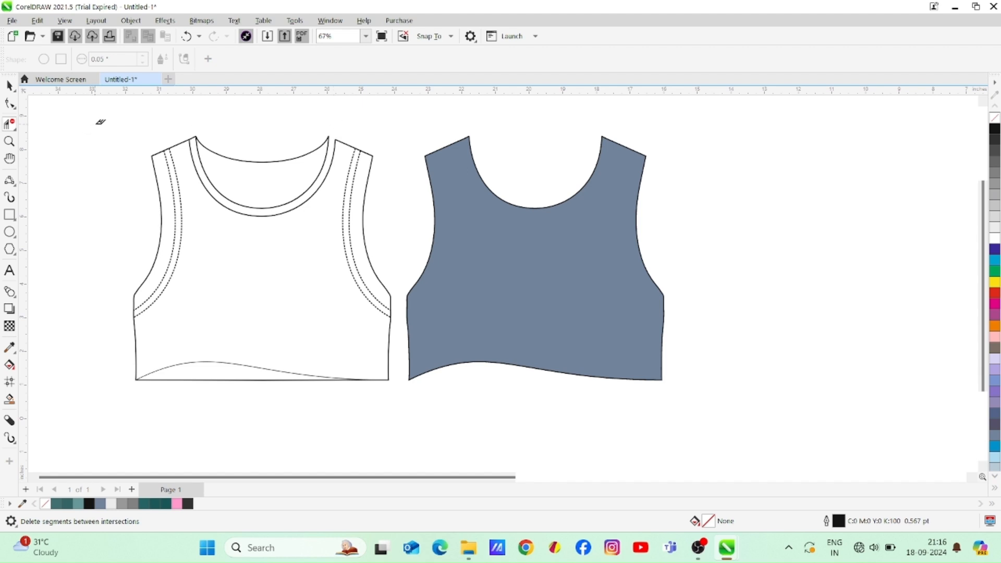
key("space")
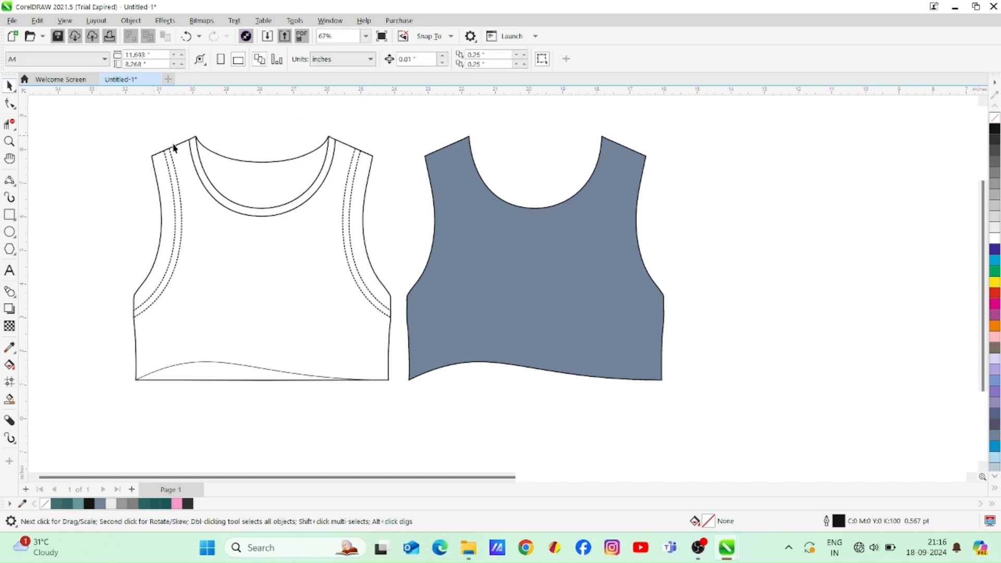
left_click(265, 163)
key("ctrl+z")
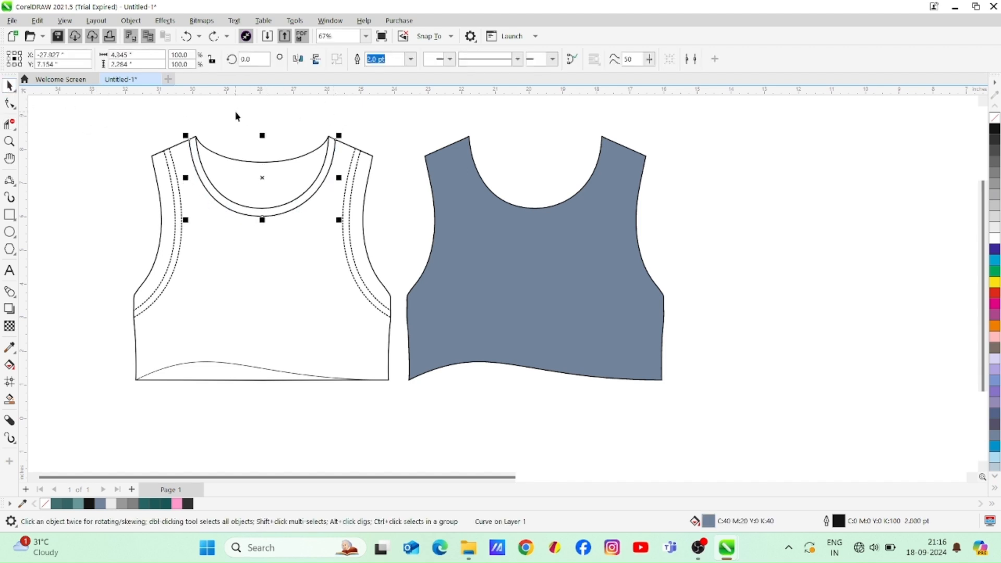
Duplicate the bodice outline slightly lower to form the back neckband edge
left_click(235, 115)
left_click_drag(268, 162, 268, 167)
left_click(10, 128)
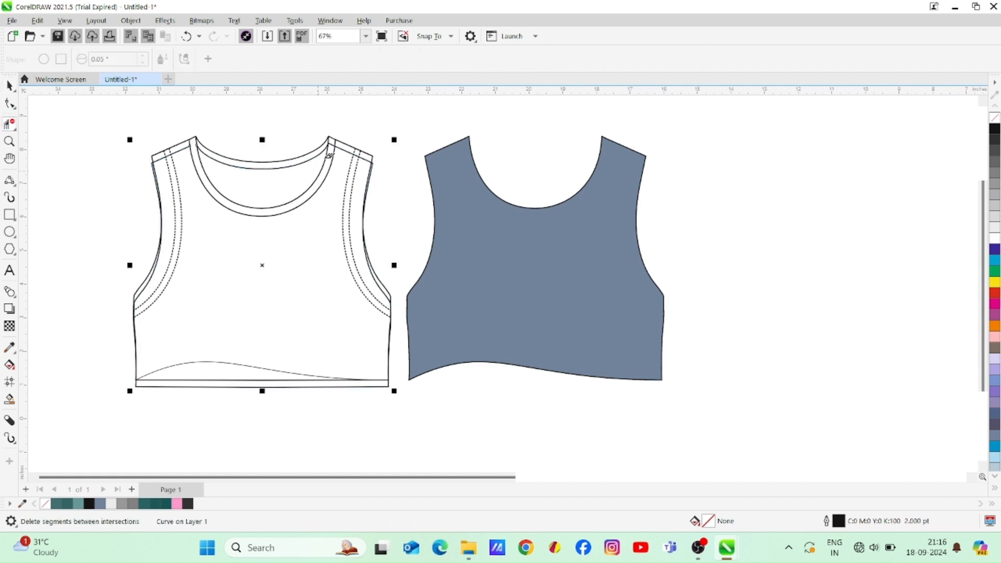
Delete the nodes along the left and right sides of the lowered bodice duplicate, keeping its back neckline curve
left_click(10, 104)
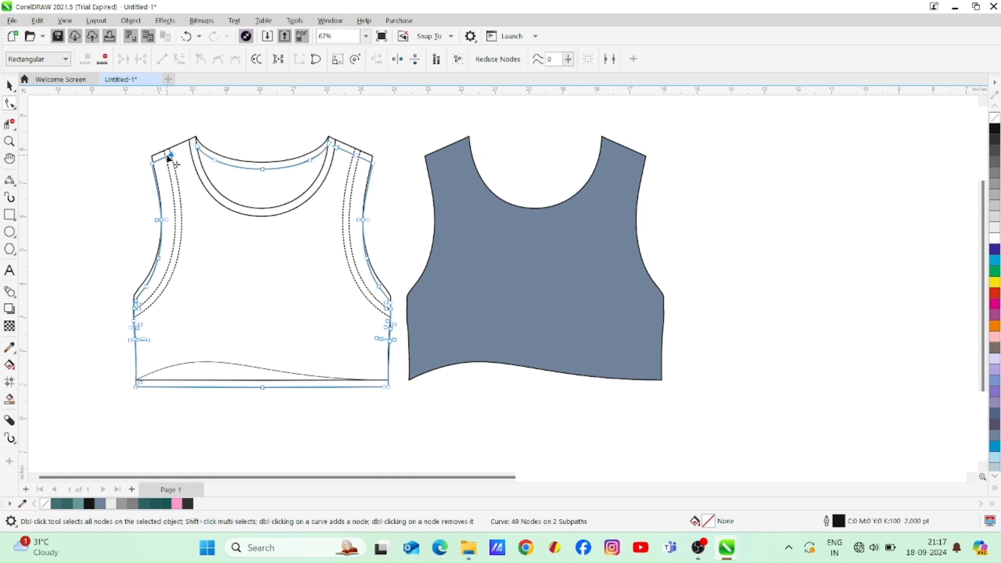
left_click_drag(184, 337, 185, 344)
key("Delete")
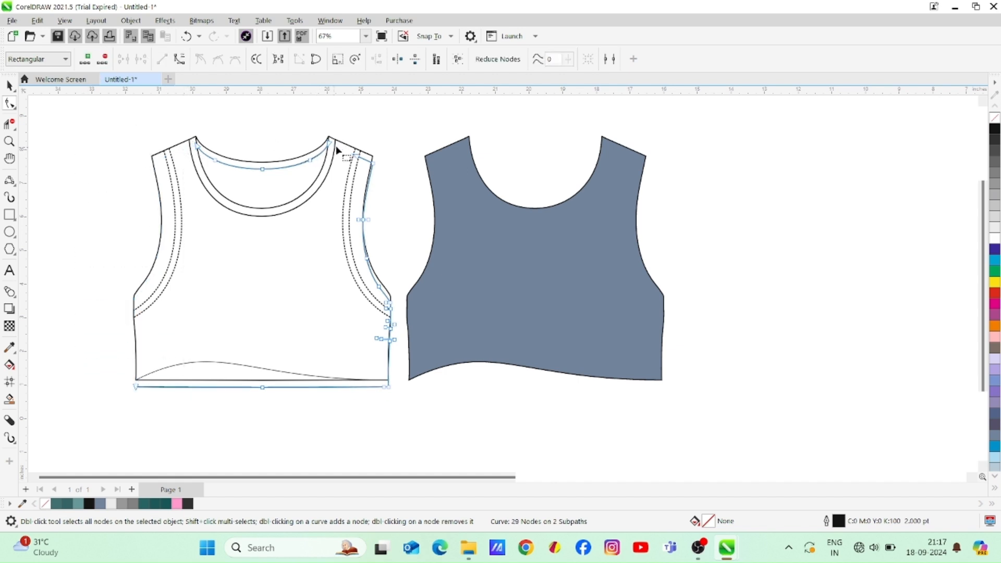
left_click_drag(356, 159, 415, 415)
key("Delete")
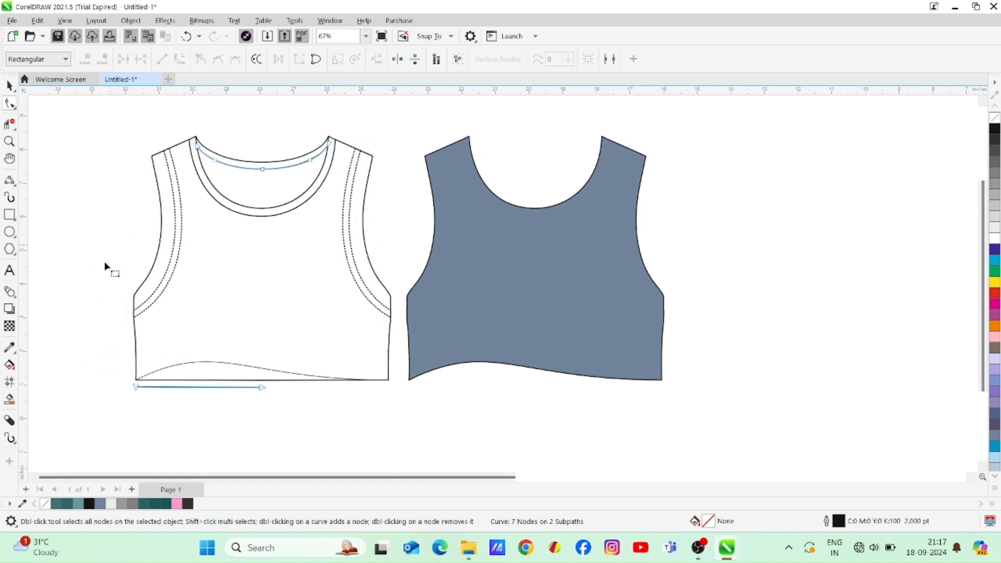
Remove the duplicate's leftover hem segment and set the wavy hem curve's outline width to 2.0 pt
left_click(10, 85)
left_click_drag(118, 337, 378, 431)
left_click(410, 59)
left_click(371, 131)
left_click(344, 404)
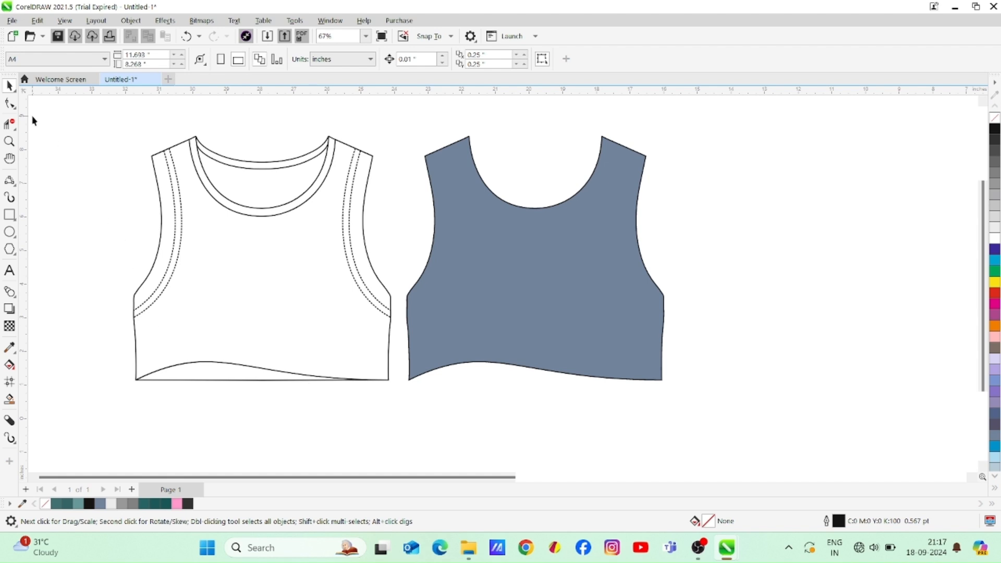
Add two parallel dashed stitch lines above the wavy hem by duplicating its curve upward and applying a dashed line style
left_click_drag(239, 368, 245, 357)
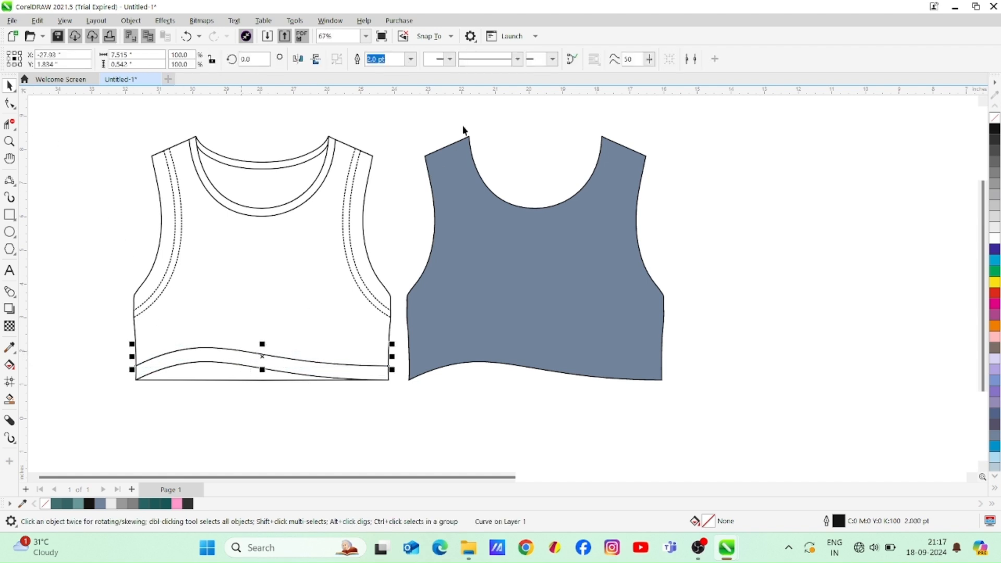
left_click(517, 58)
left_click(527, 174)
left_click_drag(324, 358, 322, 359)
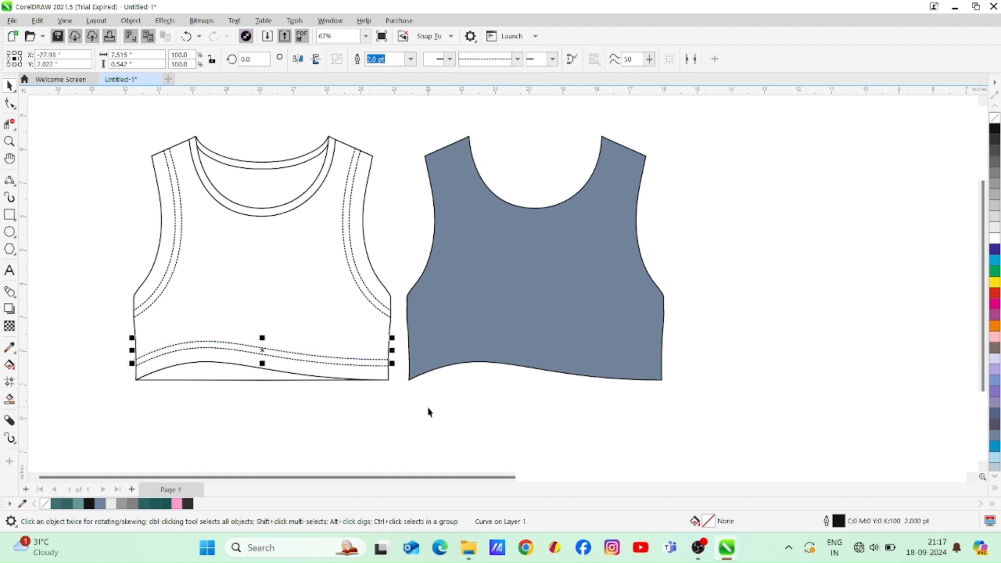
Delete the lower back neckband curve and remove the three extra nodes along the outline's back neckline
left_click(429, 412)
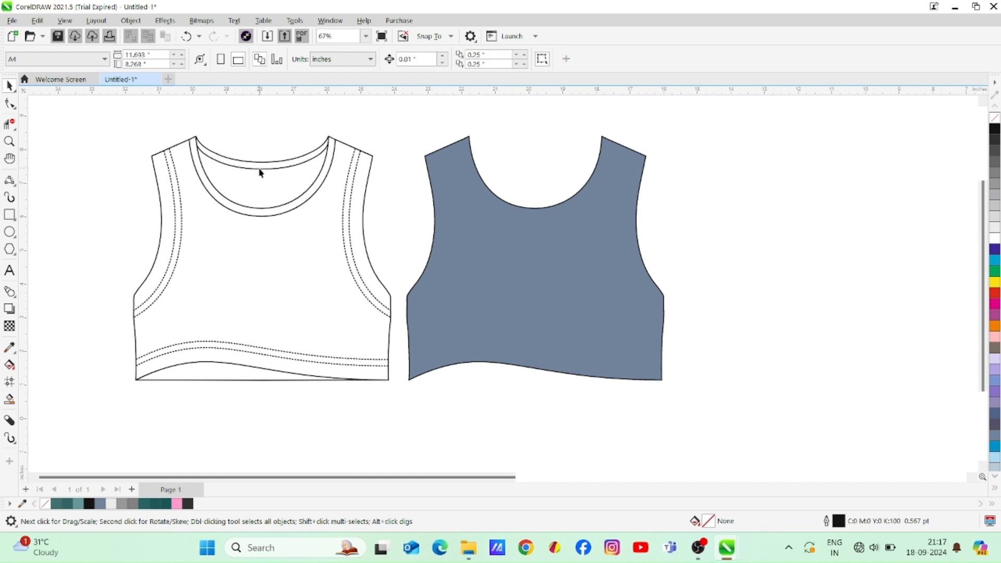
left_click(267, 172)
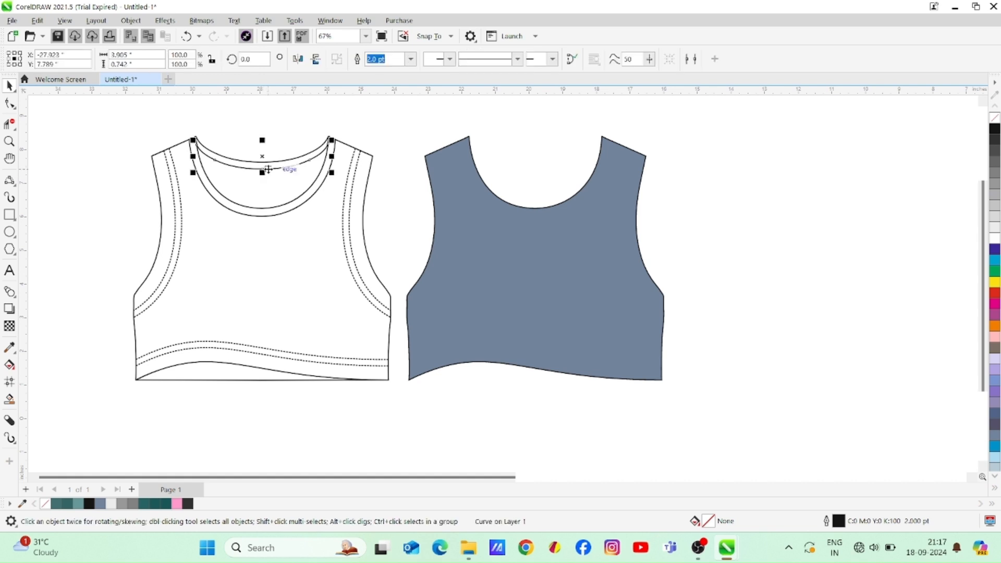
key("Delete")
key("F10")
left_click(294, 161)
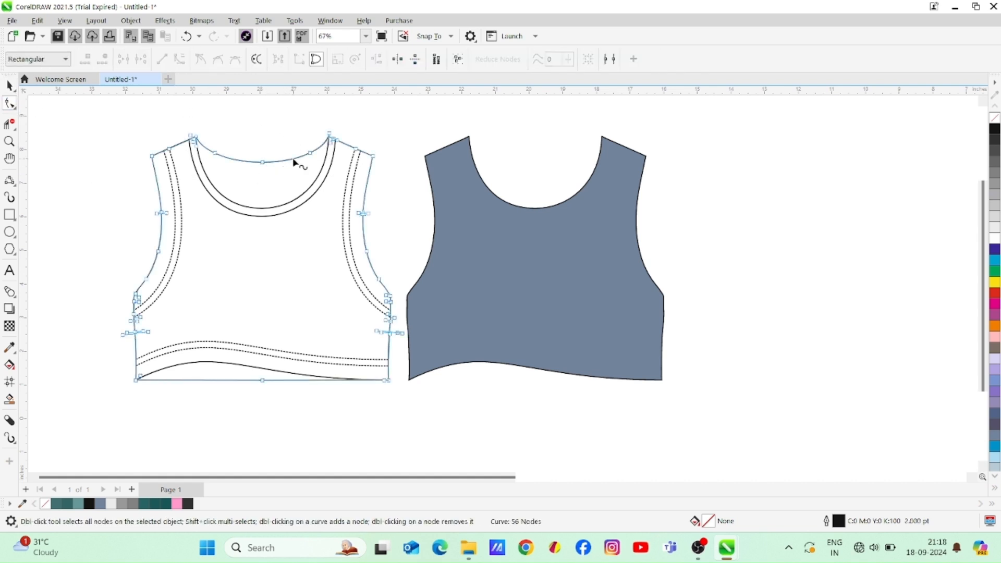
double_click(262, 162)
double_click(216, 153)
double_click(310, 152)
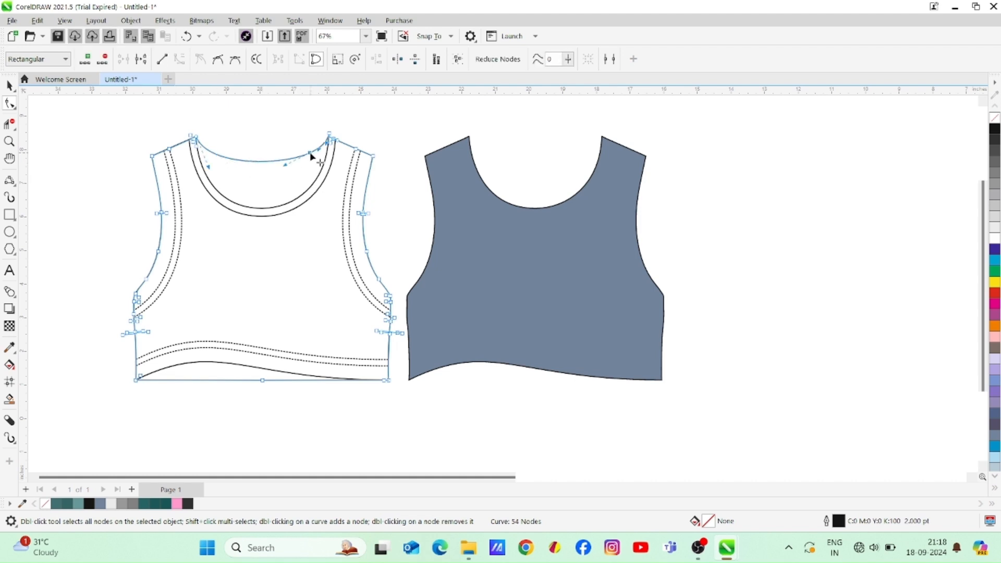
Reshape the outline's back neckline into a smooth, shallower curve by adjusting the handles at both shoulder ends
left_click(330, 138)
left_click(196, 139)
left_click(207, 135)
left_click(195, 136)
left_click_drag(210, 172, 209, 167)
left_click_drag(316, 169, 313, 162)
left_click_drag(209, 167, 212, 167)
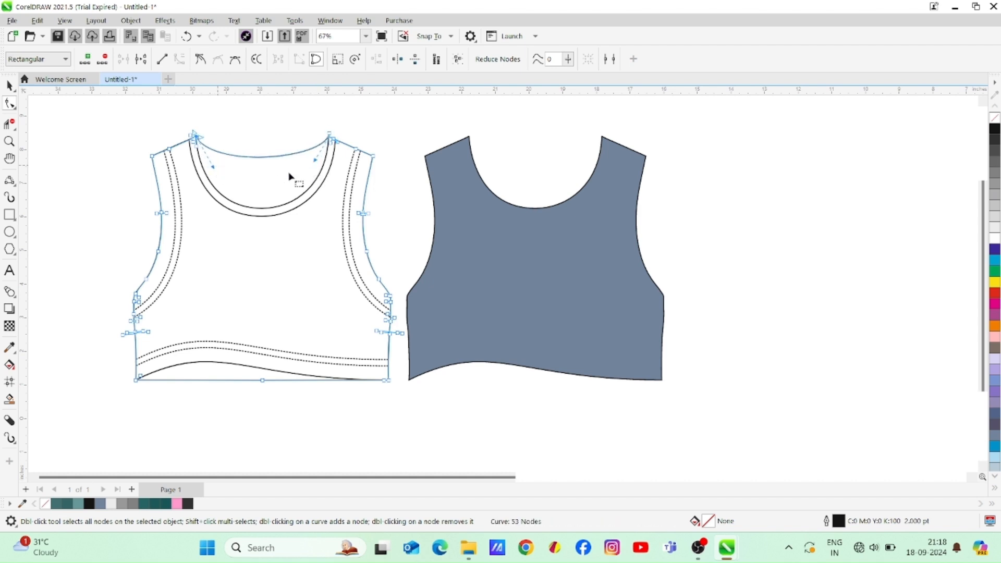
left_click_drag(315, 161, 312, 163)
left_click(10, 86)
left_click(283, 148)
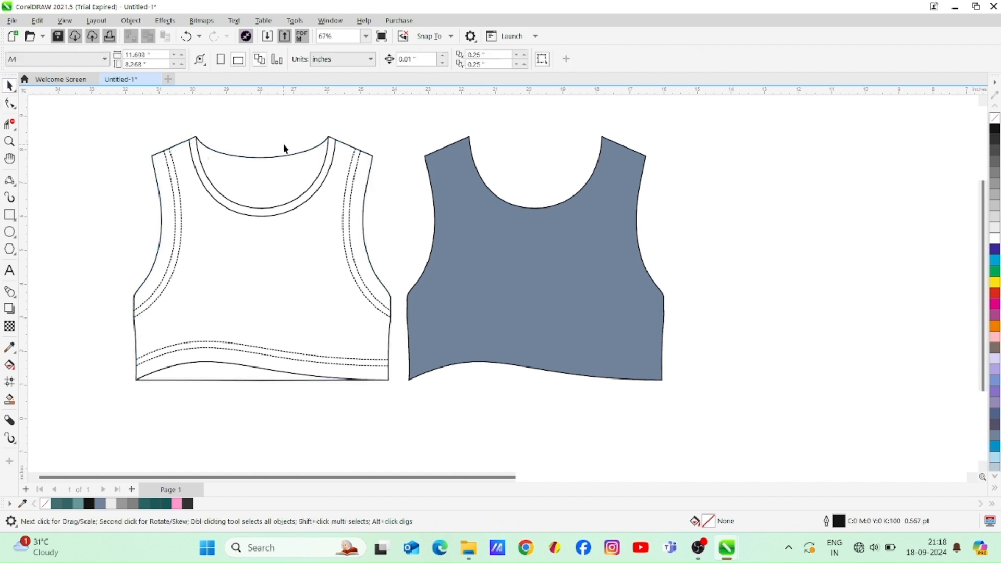
Duplicate the bodice outline slightly lower and delete its side and hem nodes, keeping only the back neckband curve
left_click(291, 158)
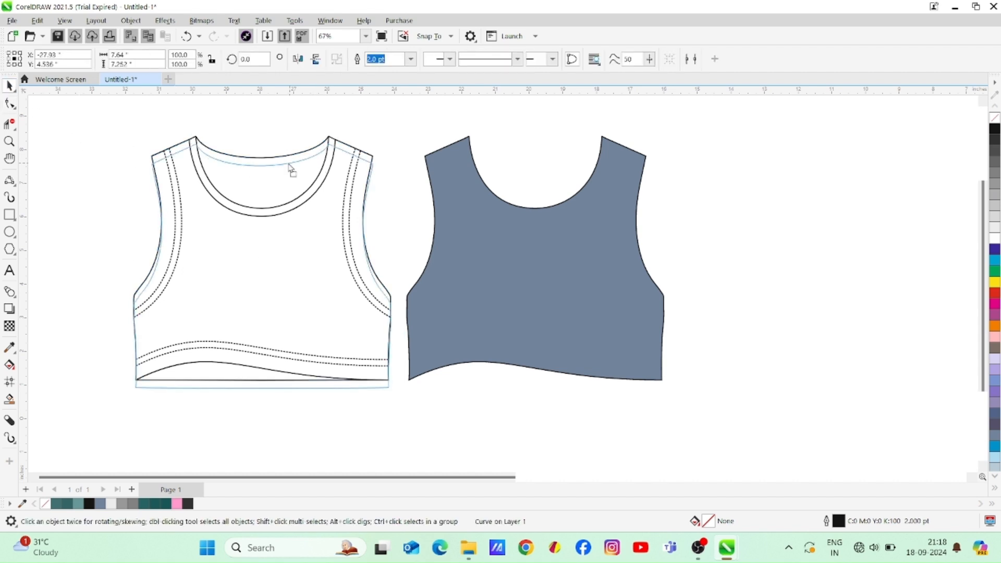
left_click_drag(290, 166, 292, 164)
left_click(9, 124)
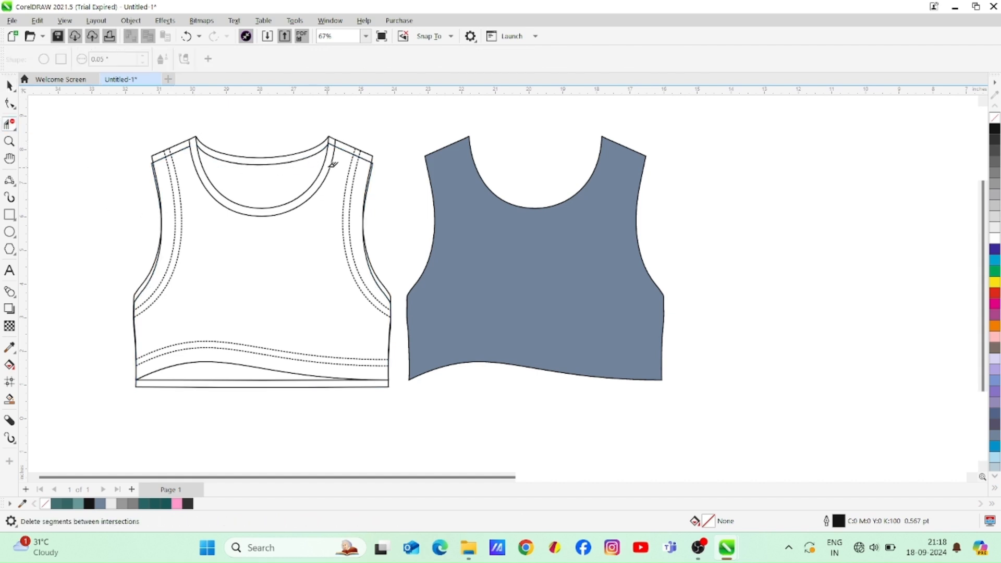
left_click(9, 103)
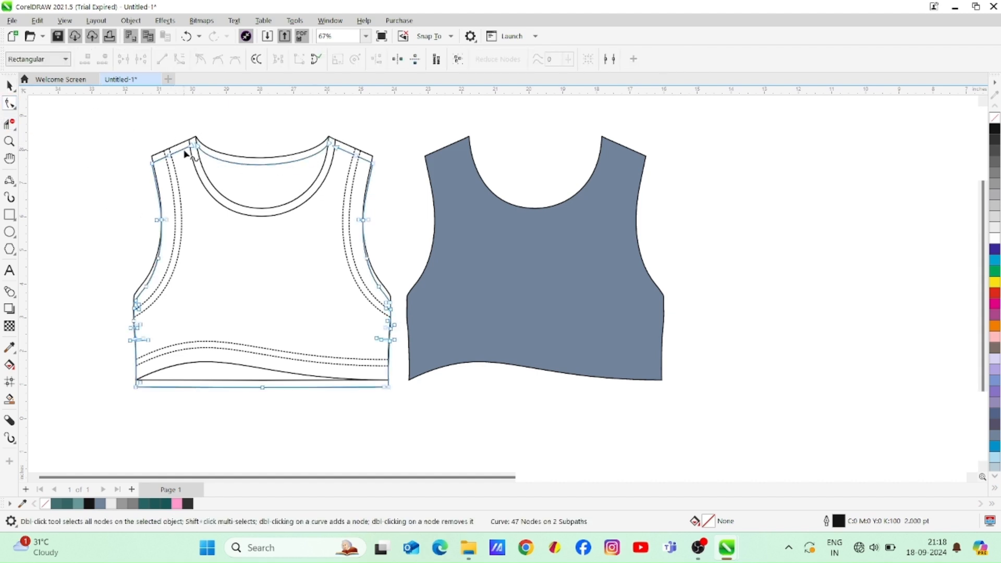
left_click_drag(97, 148, 190, 379)
key("Delete")
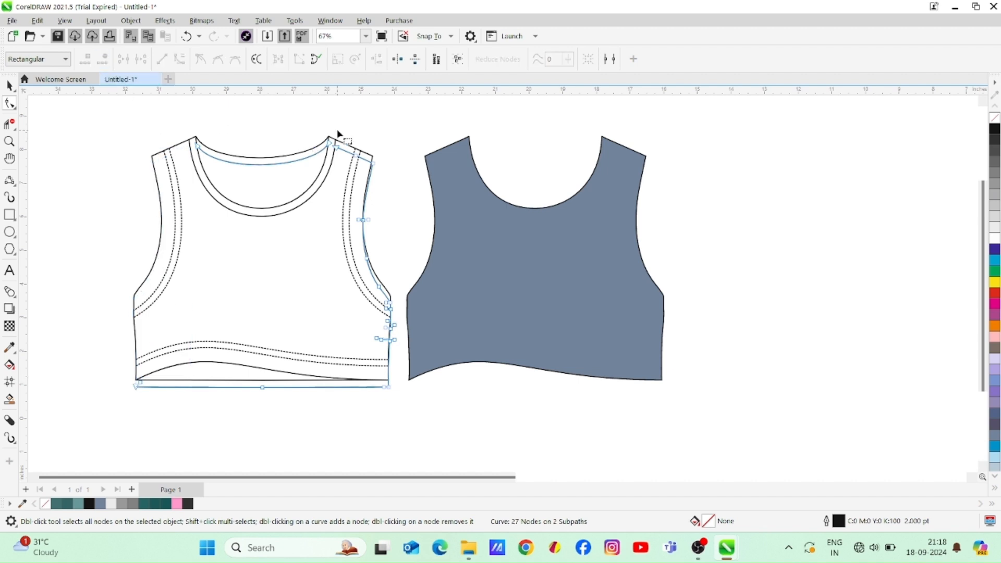
left_click_drag(409, 385, 411, 395)
left_click(106, 62)
left_click_drag(114, 268, 269, 424)
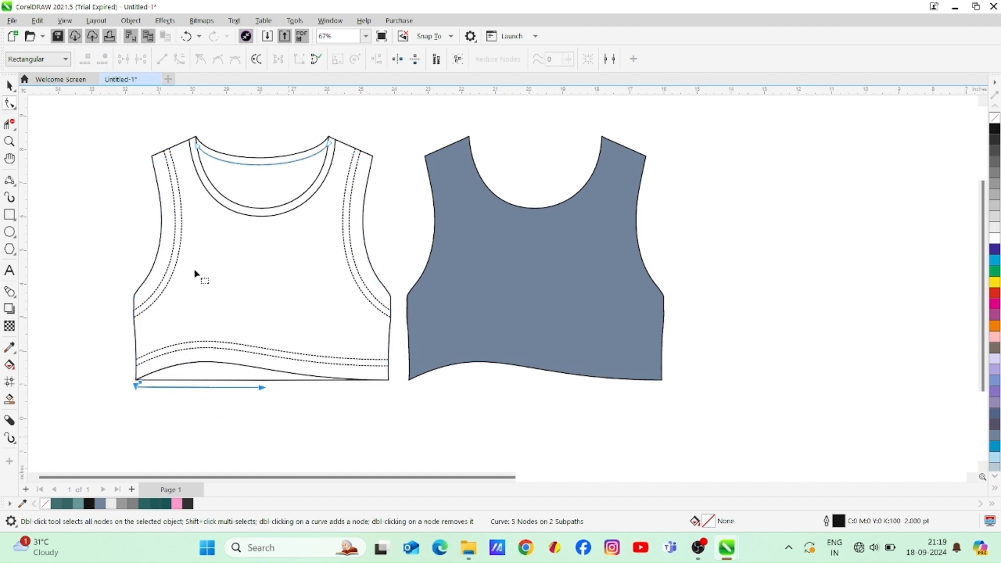
left_click(105, 61)
left_click(9, 85)
left_click(76, 180)
left_click_drag(109, 129, 179, 319)
left_click_drag(190, 230, 188, 235)
left_click(111, 220)
key("ctrl+z")
left_click(90, 192)
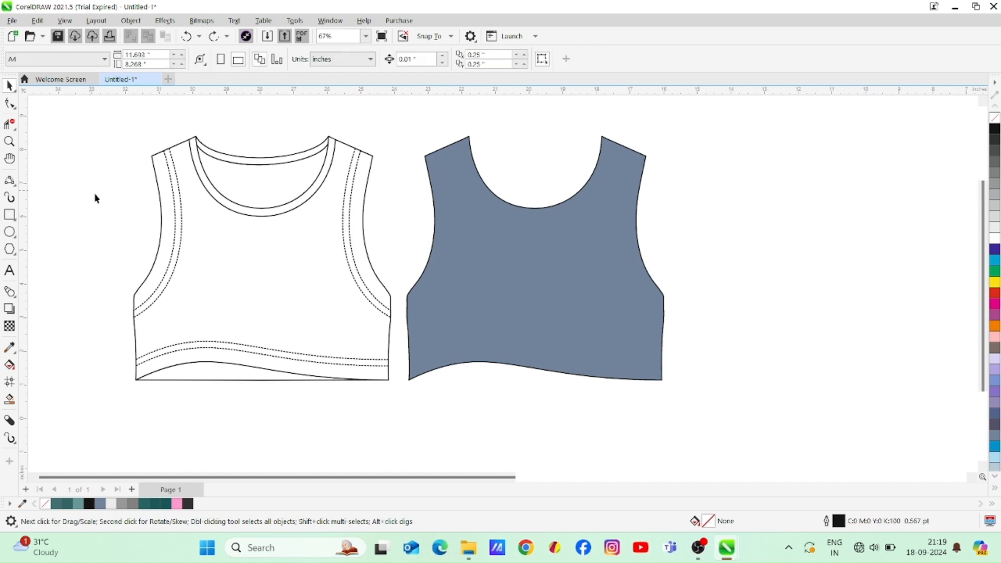
Create a small neck label below the back neckband by smart-filling part of a narrow vertical rectangle, and delete the leftover rectangle
left_click_drag(250, 176, 264, 258)
key("space")
left_click_drag(264, 259, 263, 140)
left_click(130, 219)
left_click(10, 399)
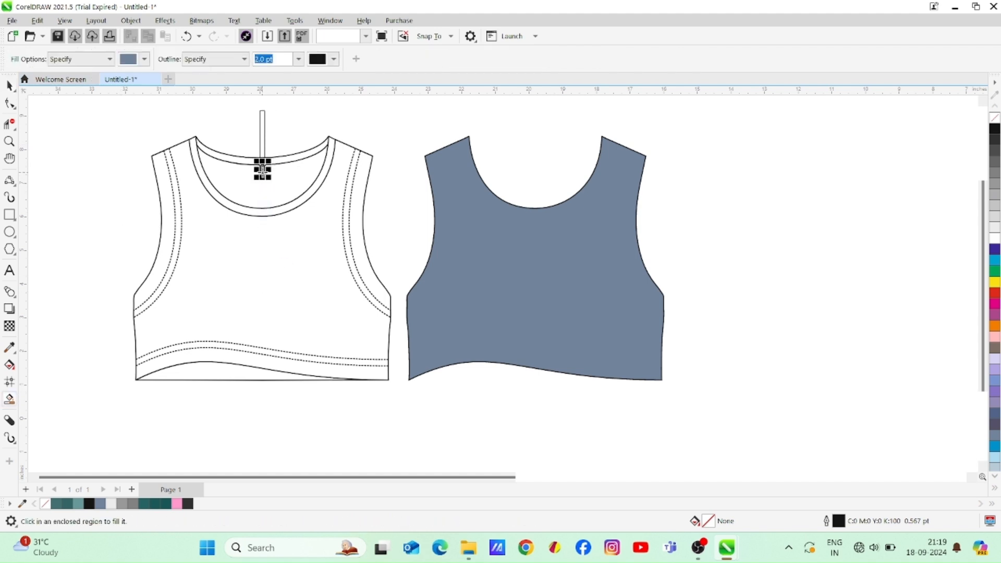
left_click(262, 170)
left_click(9, 86)
left_click(262, 121)
key("Delete")
Give the neck label a black fill and a black outline
left_click(262, 170)
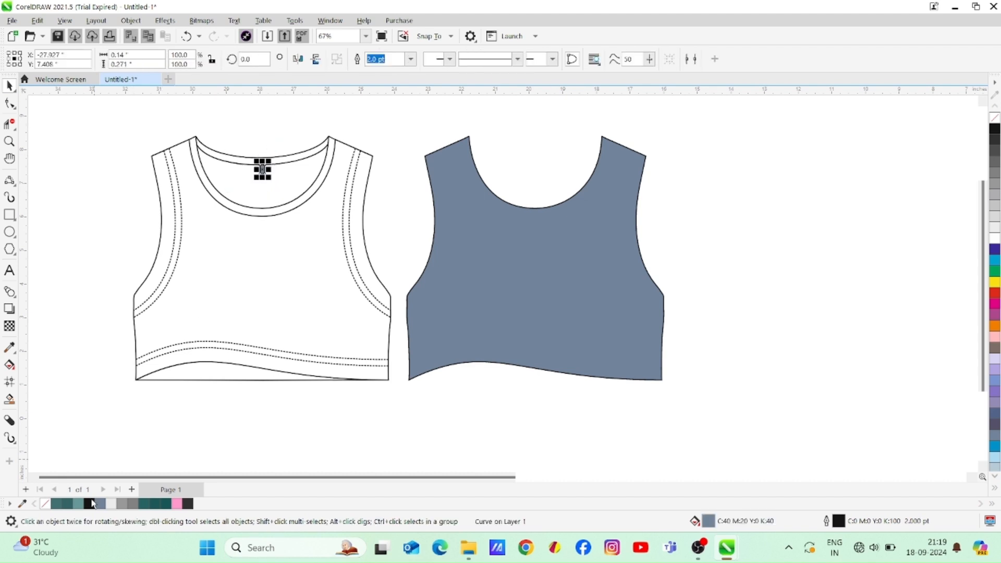
left_click(46, 503)
right_click(46, 504)
left_click(89, 502)
right_click(89, 502)
left_click(85, 200)
Move the grey-blue bodice shape onto the line sketch and fill the garment pink (#FF99CC)
left_click_drag(477, 307, 522, 300)
left_click_drag(452, 379, 136, 380)
left_click(183, 411)
left_click(209, 380)
left_click(177, 503)
left_click(178, 503)
Add a drop shadow running from the neck to the hem of the front bodice and colour the shadow grey
left_click(10, 308)
left_click_drag(262, 137, 264, 390)
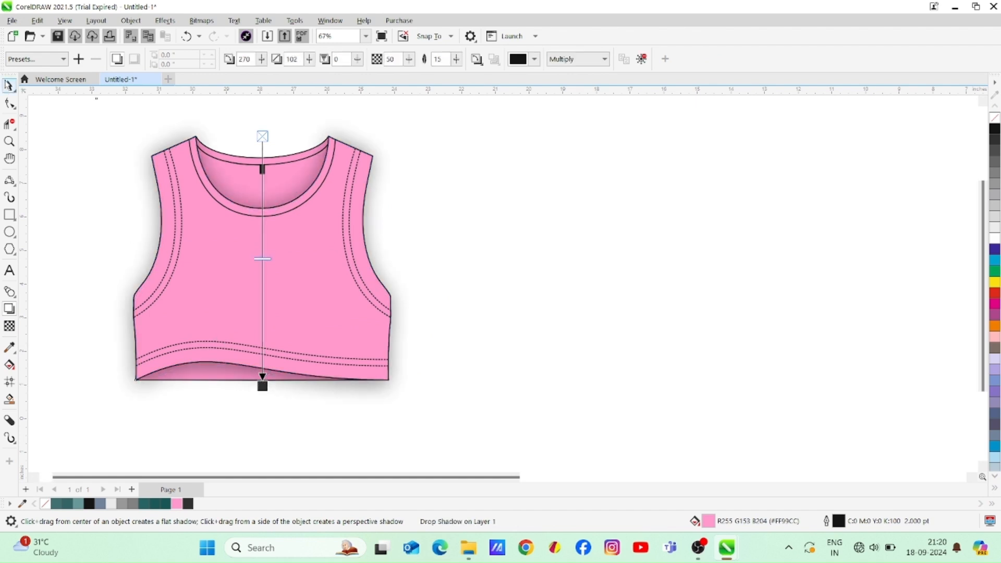
left_click(534, 58)
left_click(590, 121)
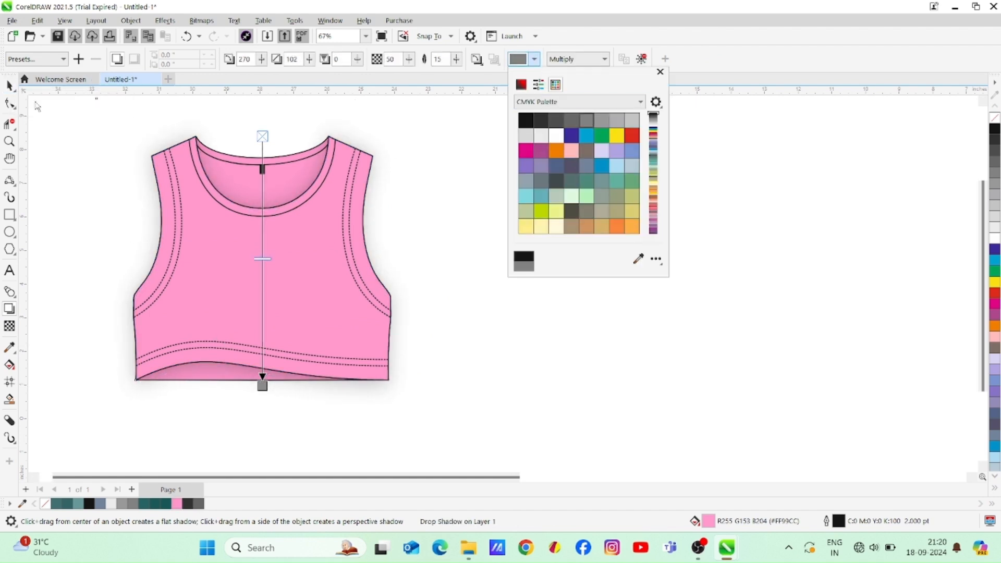
Break the drop shadow apart from the front bodice so it is a separate object
left_click(10, 85)
left_click(549, 213)
left_click(371, 230)
left_click(441, 302)
right_click(398, 372)
left_click(432, 209)
Shrink the separated shadow to about 9.32 by 9.39 inches so it sits closer around the garment
left_click(447, 247)
left_click(410, 303)
left_click_drag(435, 263, 427, 263)
left_click_drag(91, 261, 101, 262)
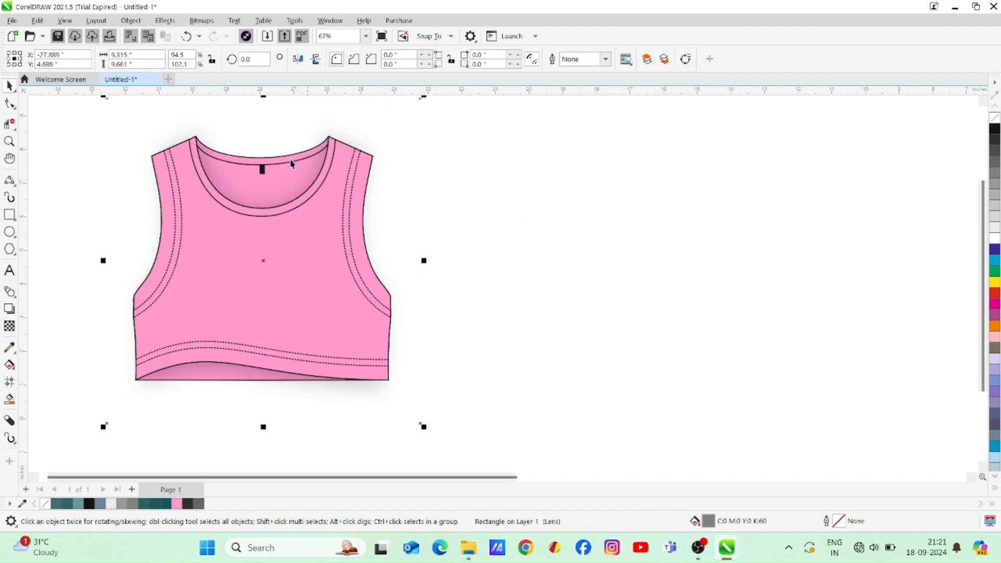
left_click_drag(263, 96, 265, 110)
scroll(263, 411, "down", 2)
left_click_drag(261, 409, 260, 407)
Colour the stitch lines and garment outlines dark pink (#EB529F) and give the neck label the same fill
left_click_drag(127, 413, 520, 304)
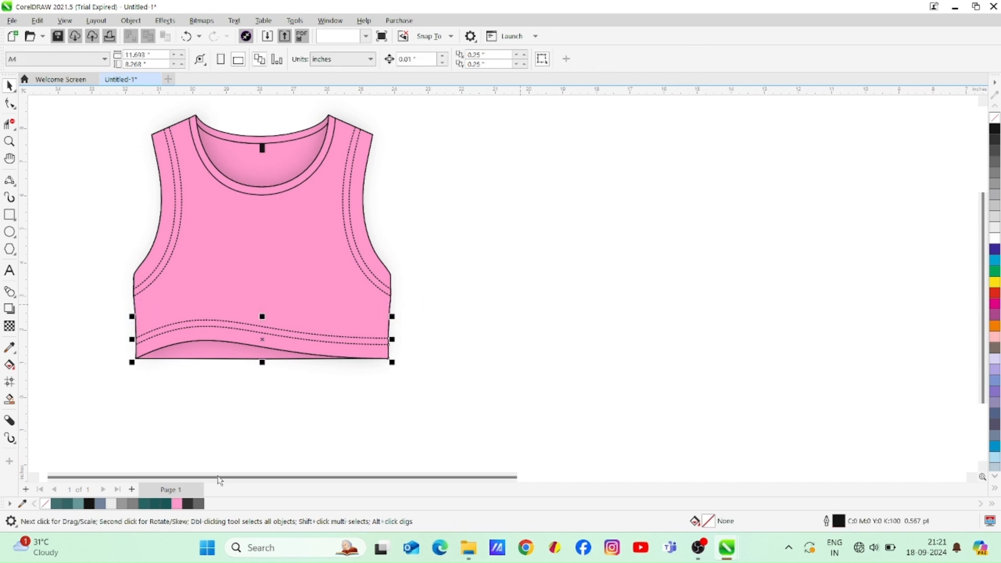
right_click(177, 503)
double_click(844, 524)
left_click_drag(505, 172, 639, 167)
left_click(557, 203)
mouse_move(558, 258)
left_mouse_down()
mouse_move(558, 268)
mouse_move(580, 269)
left_mouse_up()
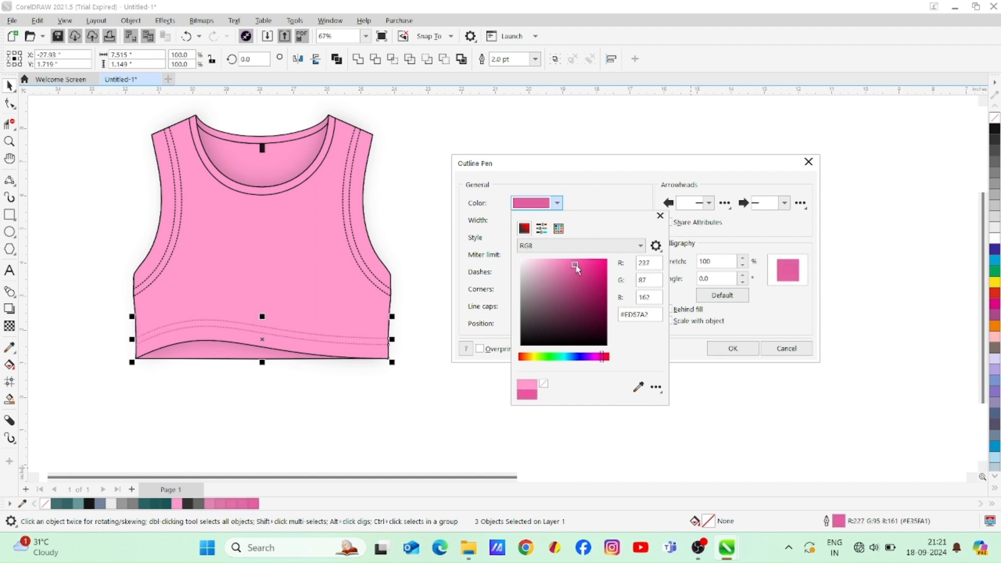
left_click(727, 334)
left_click(732, 348)
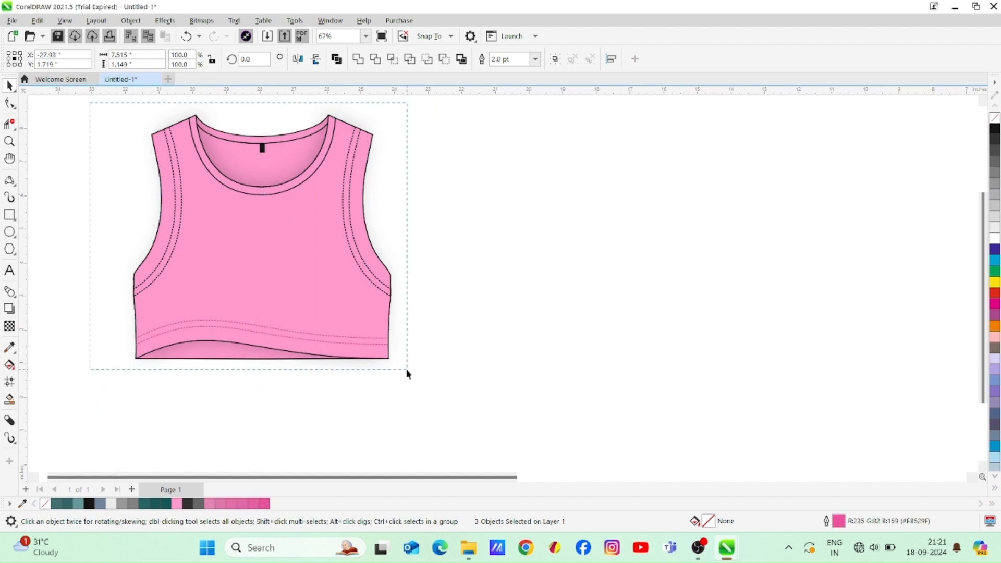
left_click(262, 148)
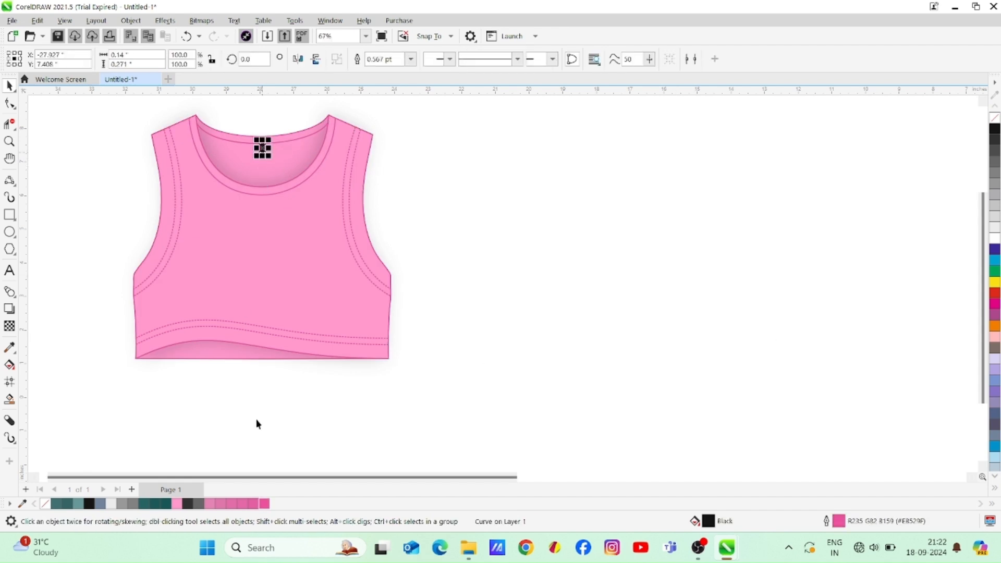
left_click(715, 215)
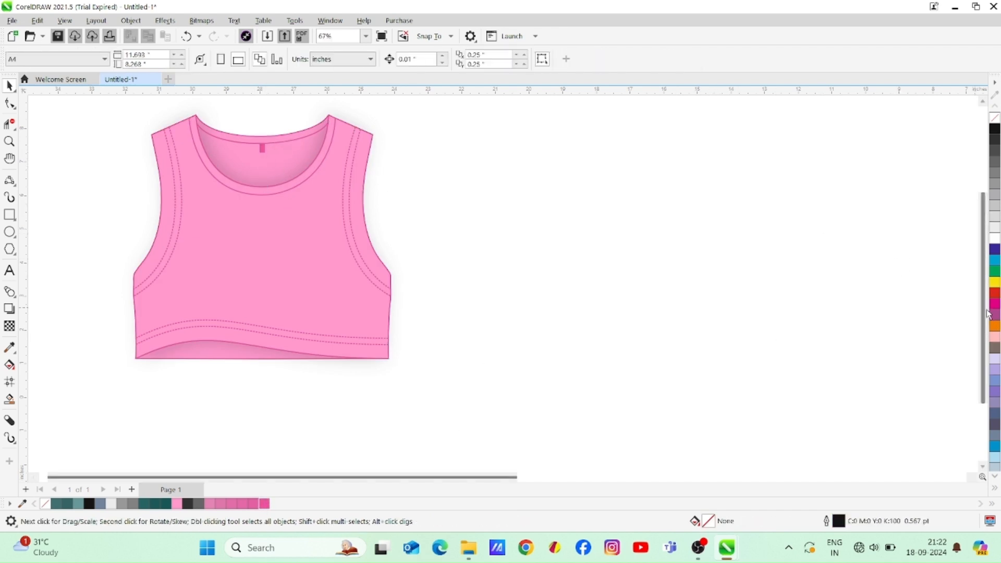
Duplicate the complete front garment directly beside the original as the base for the back view
scroll(974, 313, "up", 2)
left_click_drag(437, 419, 438, 419)
left_click_drag(350, 342, 612, 344)
right_click(612, 343)
left_click(638, 264)
Delete the shadow and the lower front neckband line from the duplicated garment
left_click(668, 346)
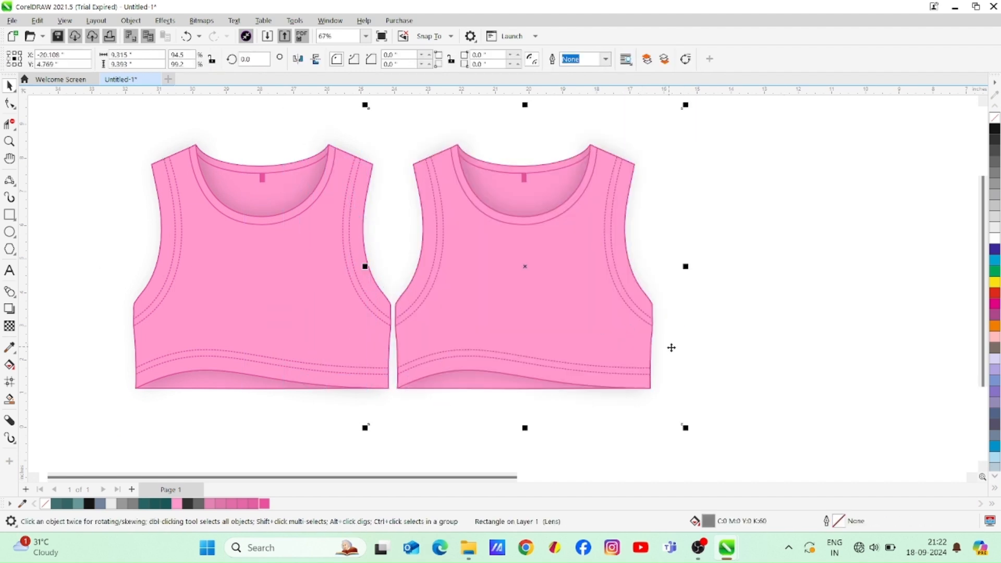
key("Delete")
left_click(578, 386)
left_click(603, 398)
left_click(563, 383)
left_click(608, 417)
left_click(566, 386)
left_click(680, 406)
left_click_drag(693, 370, 387, 430)
left_click(388, 431)
left_click(526, 220)
left_click(659, 223)
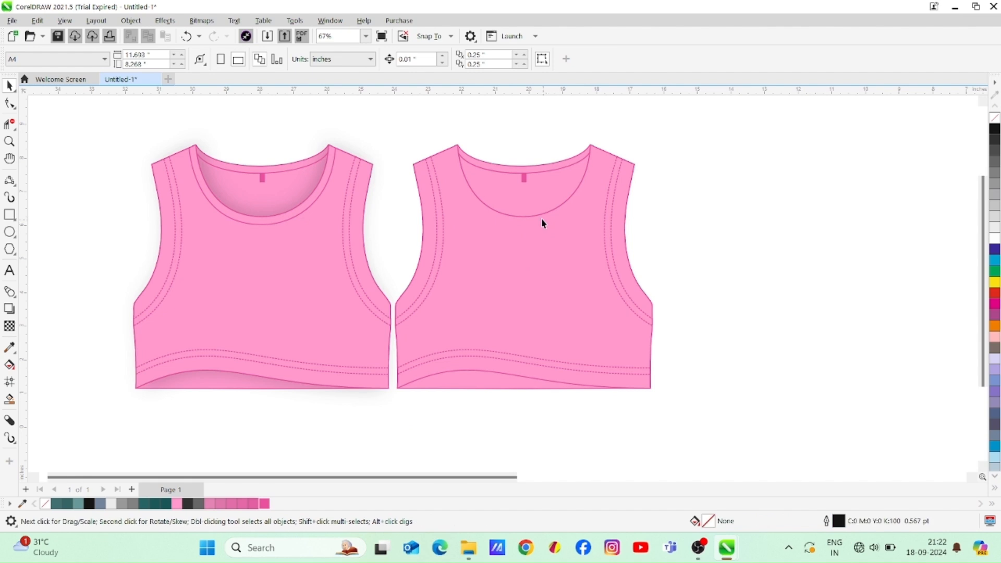
Delete the duplicate's front bodice shape with its low neckline and wavy hem, leaving the back bodice
left_click(545, 219)
left_click(642, 237)
left_click(611, 231)
left_click(631, 231)
left_click(524, 218)
left_click(725, 213)
left_click(581, 180)
left_click(699, 197)
left_click(525, 310)
key("Escape")
left_click(529, 217)
key("Delete")
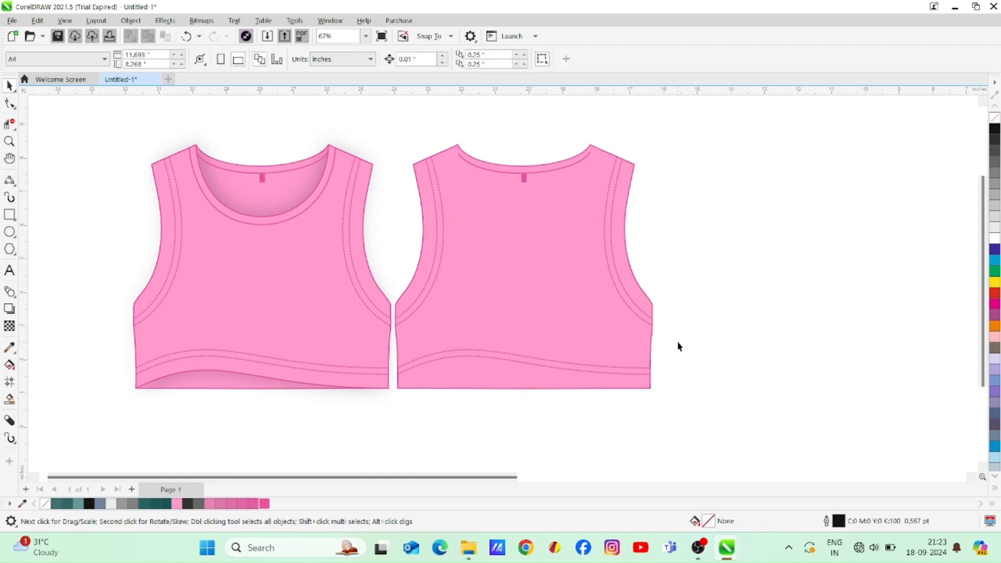
Straighten the back view's two dashed hem stitch lines so they run parallel to the bottom edge
left_click_drag(379, 403, 378, 404)
left_click(9, 104)
left_click_drag(368, 356, 428, 378)
left_click_drag(480, 333, 467, 368)
left_click_drag(674, 354, 564, 383)
left_click_drag(509, 368, 523, 369)
left_click(9, 85)
left_click(728, 338)
Delete the neck label from the back view
left_click(9, 140)
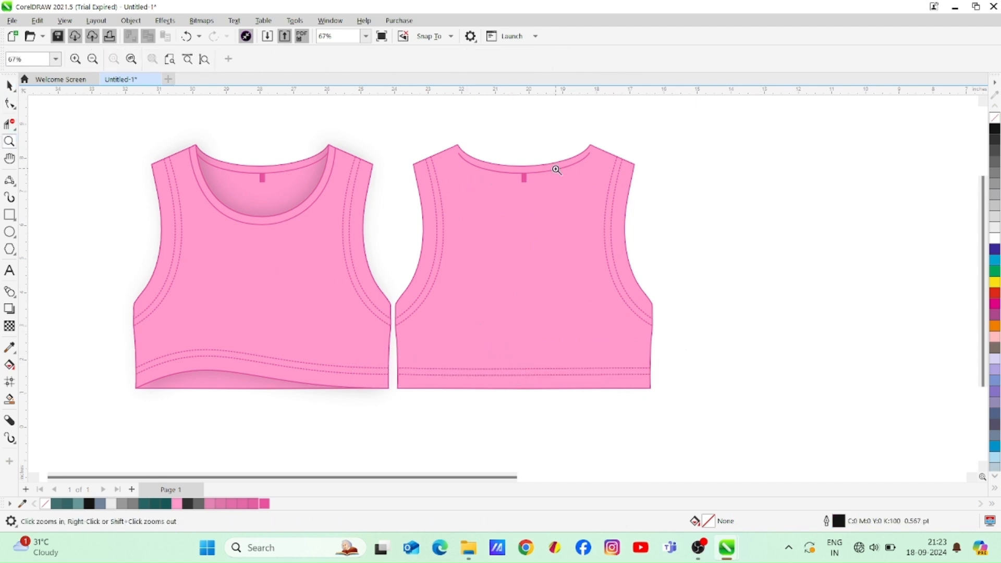
left_click(525, 176)
left_click(9, 85)
left_click(440, 304)
key("Delete")
Extend both ends of the back neckband curve past the shoulder lines and trim the parts outside the garment
left_click(9, 104)
left_click(526, 270)
left_click_drag(574, 252, 596, 227)
left_click_drag(310, 255, 275, 219)
left_click(9, 123)
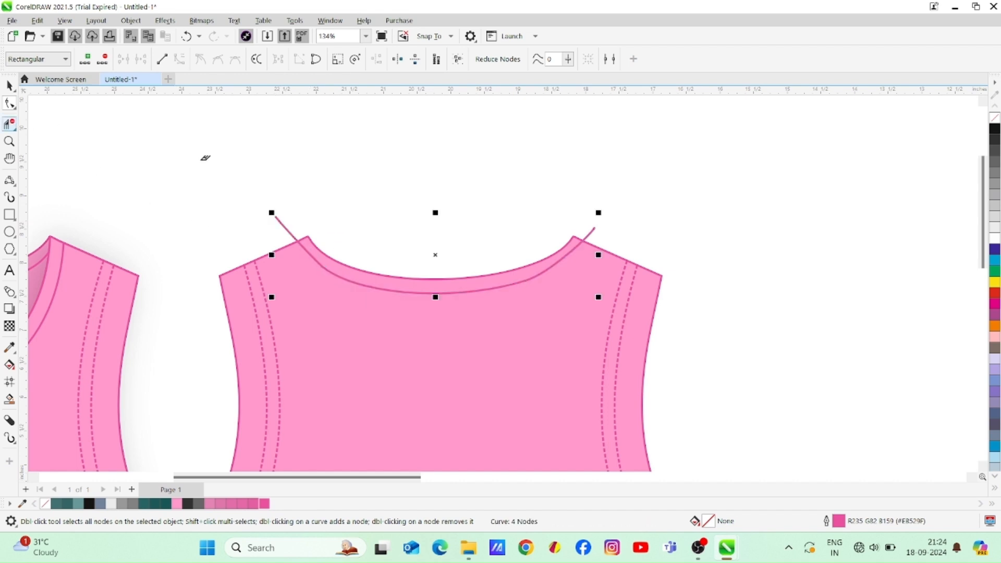
left_click(595, 227)
Adjust the handles at both ends of the back neckband curve so it follows the neckline evenly
left_click(10, 103)
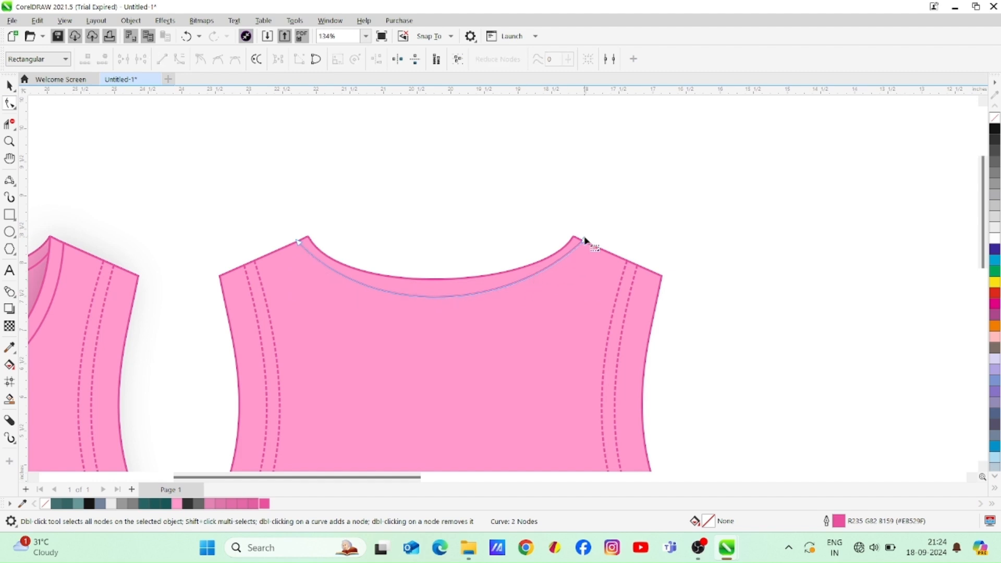
left_click(585, 240)
left_click_drag(512, 312, 536, 309)
left_click_drag(368, 317, 336, 309)
left_click_drag(537, 310, 543, 310)
left_click_drag(336, 311, 334, 312)
left_click_drag(543, 310, 546, 311)
Enlarge the front and back views together to about 17.81 by 10.315 inches
left_click(9, 141)
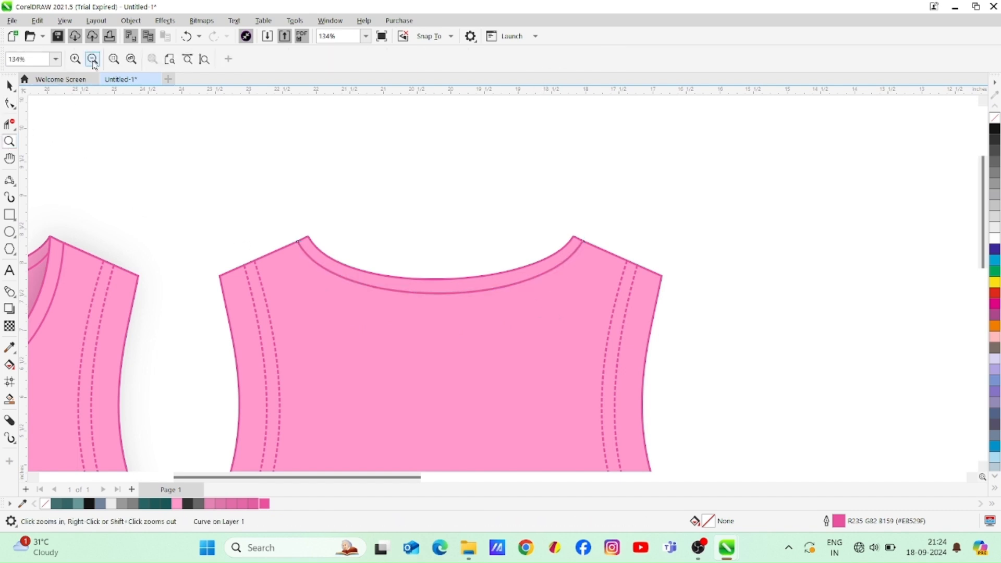
left_click(95, 61)
left_click_drag(982, 233, 982, 292)
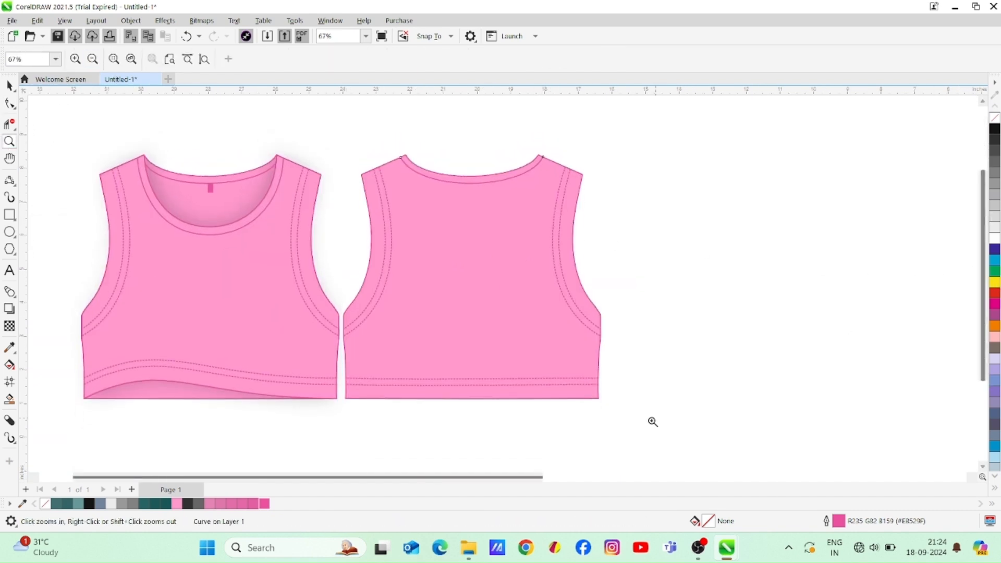
left_click(34, 476)
key("space")
left_click_drag(71, 102, 301, 158)
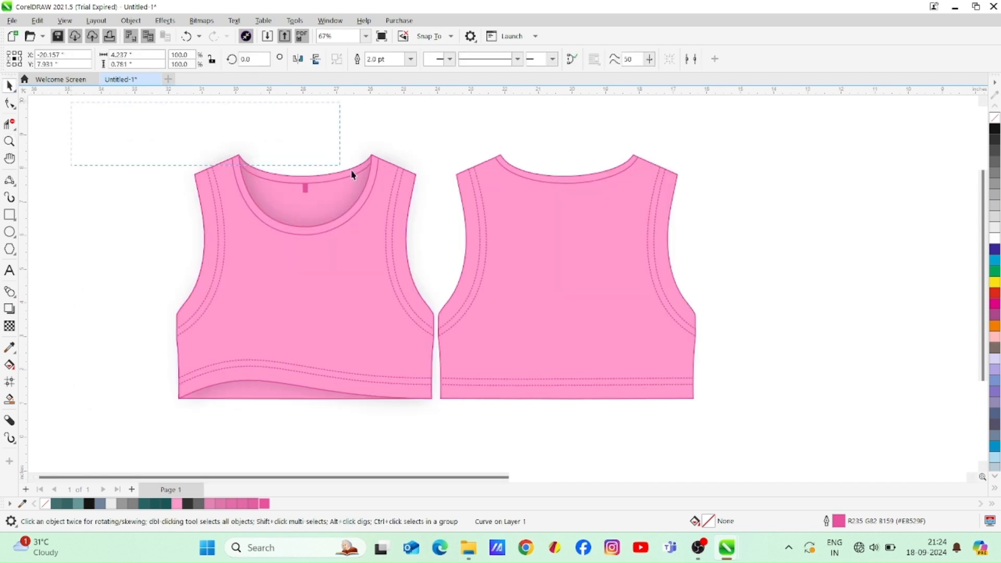
left_click_drag(762, 377, 794, 455)
left_click_drag(684, 355, 681, 331)
left_click_drag(696, 415, 780, 444)
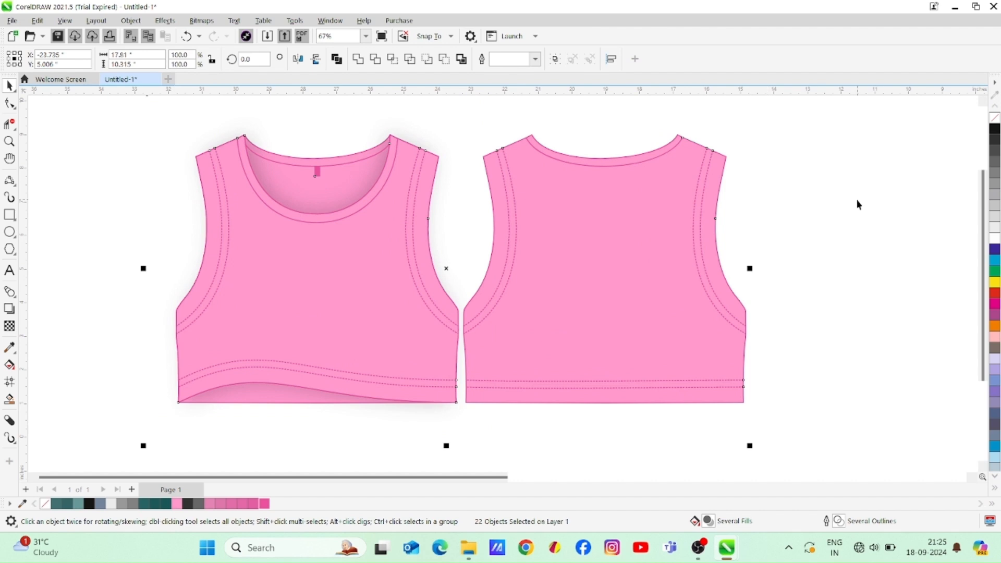
left_click(854, 224)
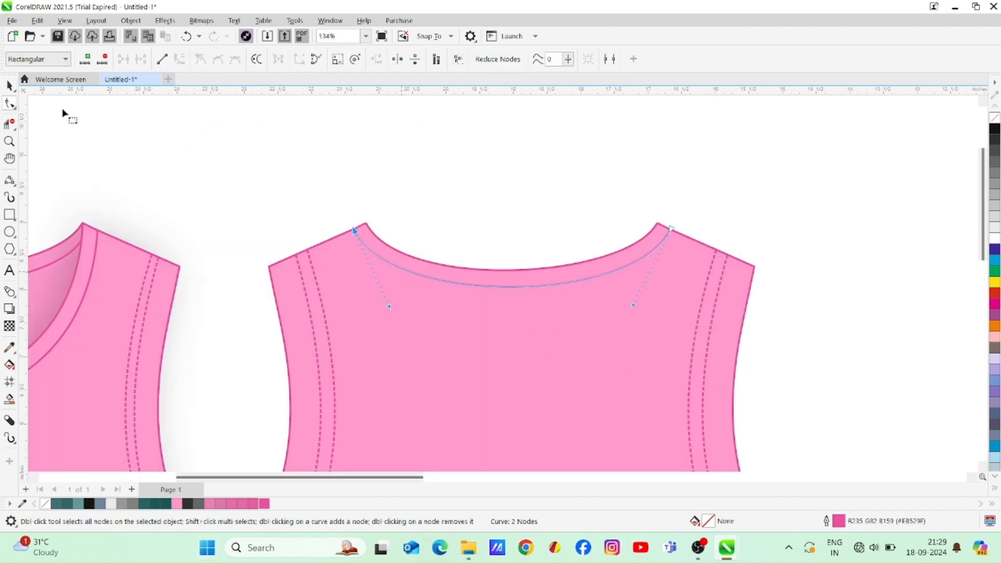
key("space")
key("z")
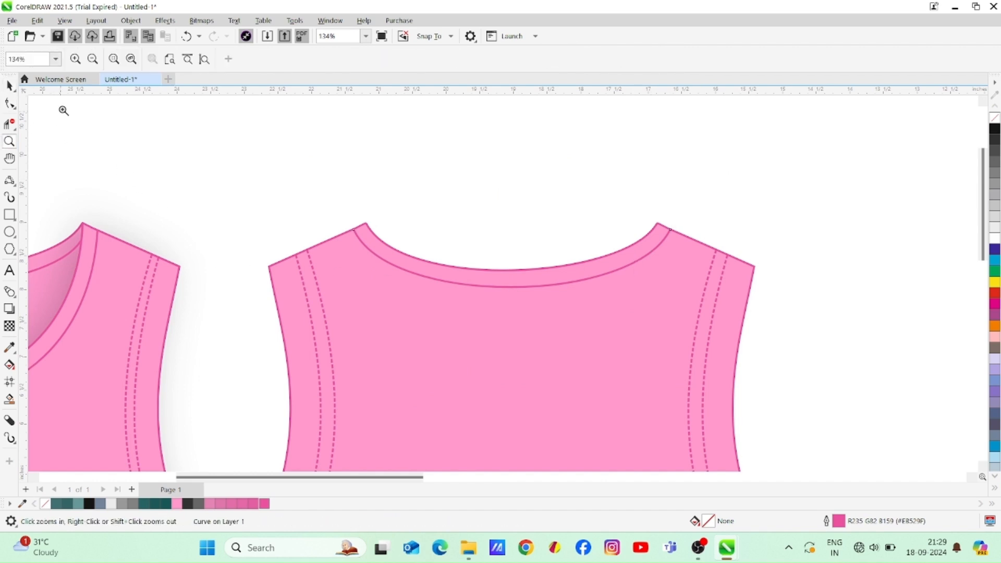
left_click(90, 62)
left_click_drag(983, 228, 983, 288)
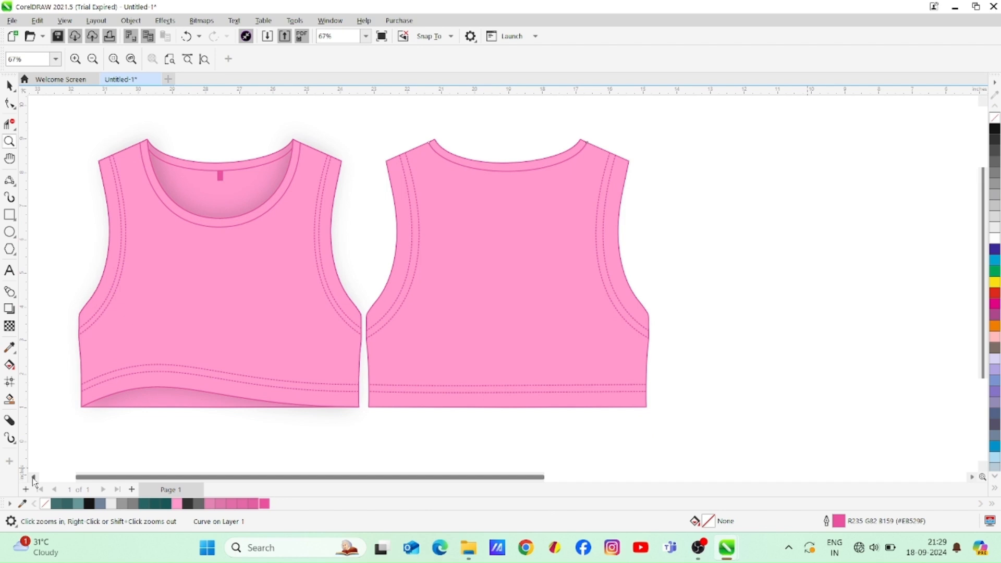
Apply the Blocks distortion to the back body with block width 19, block height 13 and maximum offset 21%
left_click(35, 476)
left_click(9, 87)
left_click(800, 262)
left_click(604, 318)
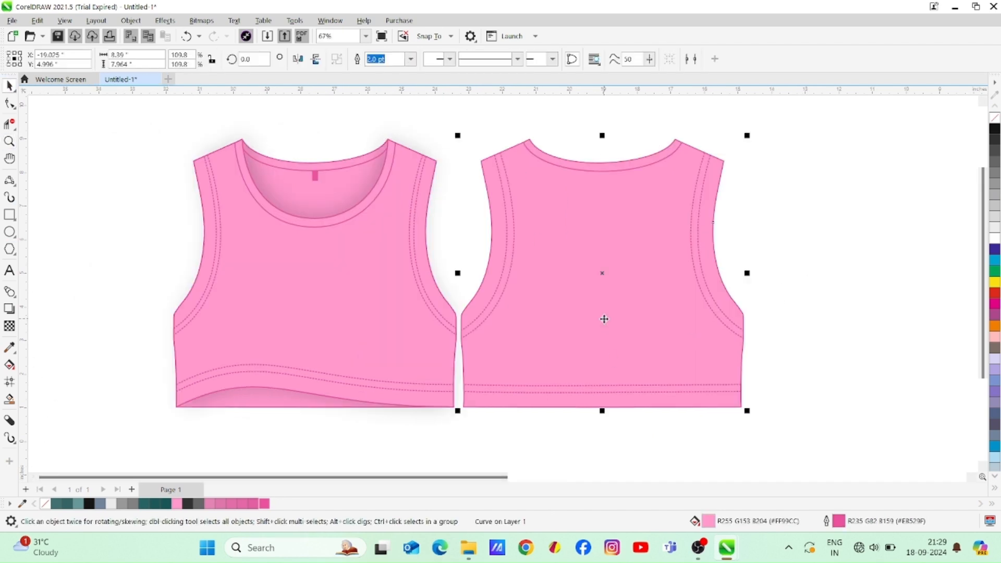
left_click(164, 21)
mouse_move(193, 104)
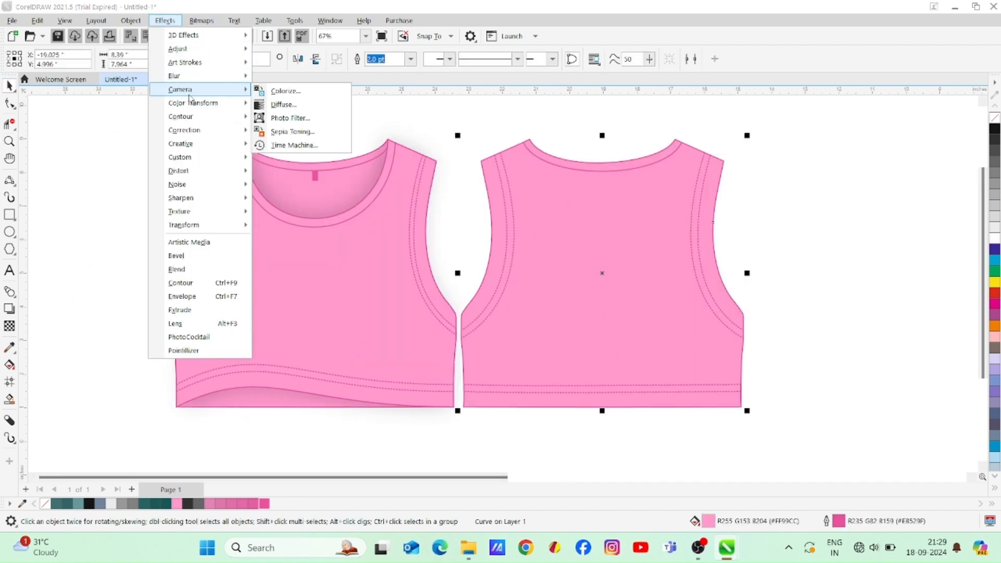
mouse_move(203, 170)
left_click(284, 170)
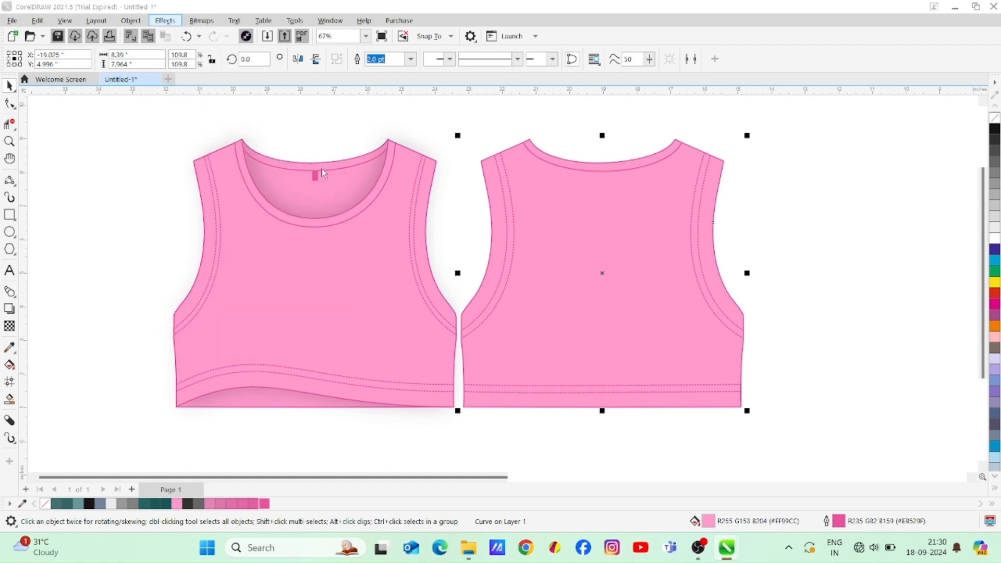
left_click_drag(551, 196, 334, 208)
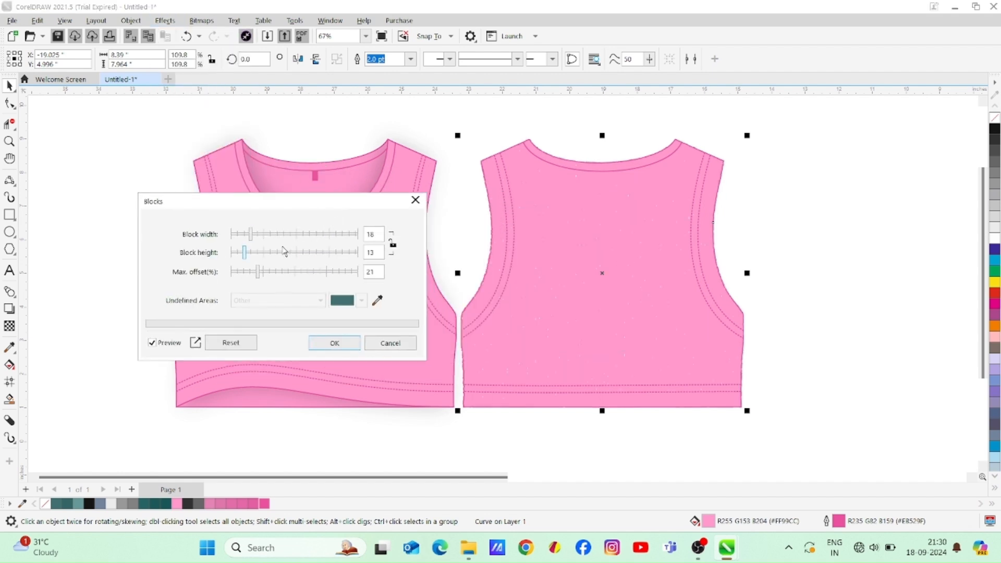
mouse_move(252, 237)
left_mouse_down()
mouse_move(261, 244)
mouse_move(253, 242)
left_mouse_up()
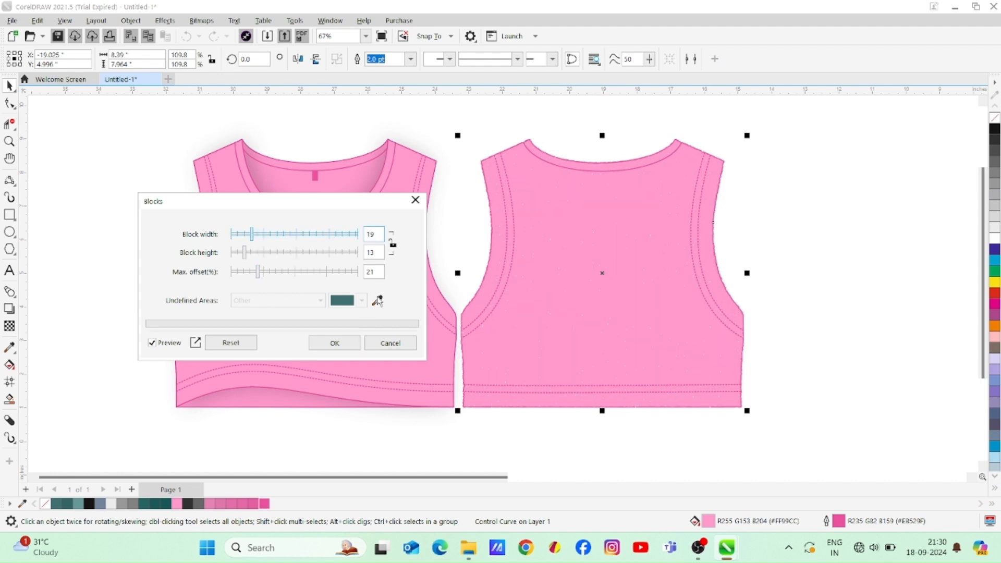
left_click(340, 343)
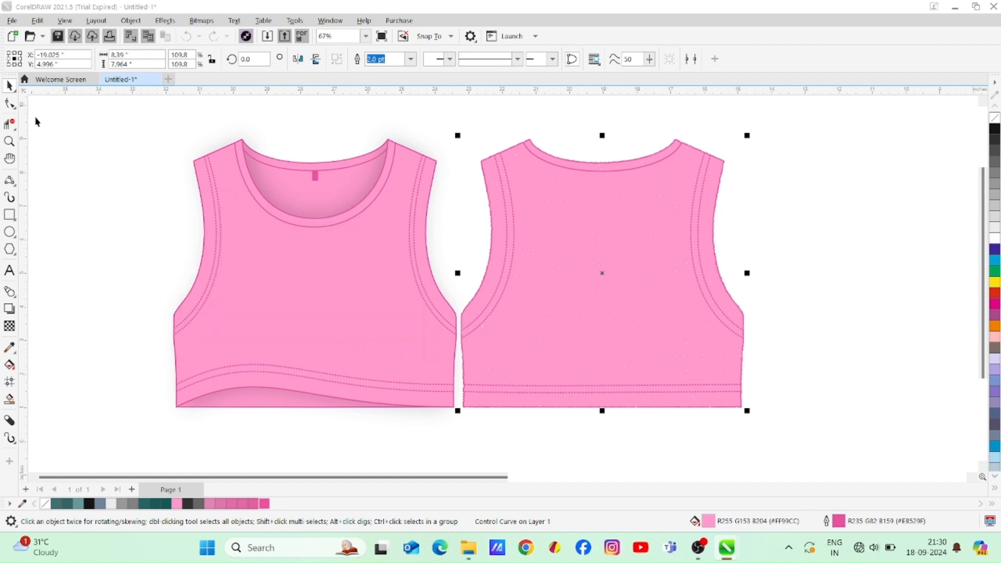
left_click(815, 278)
left_click(621, 263)
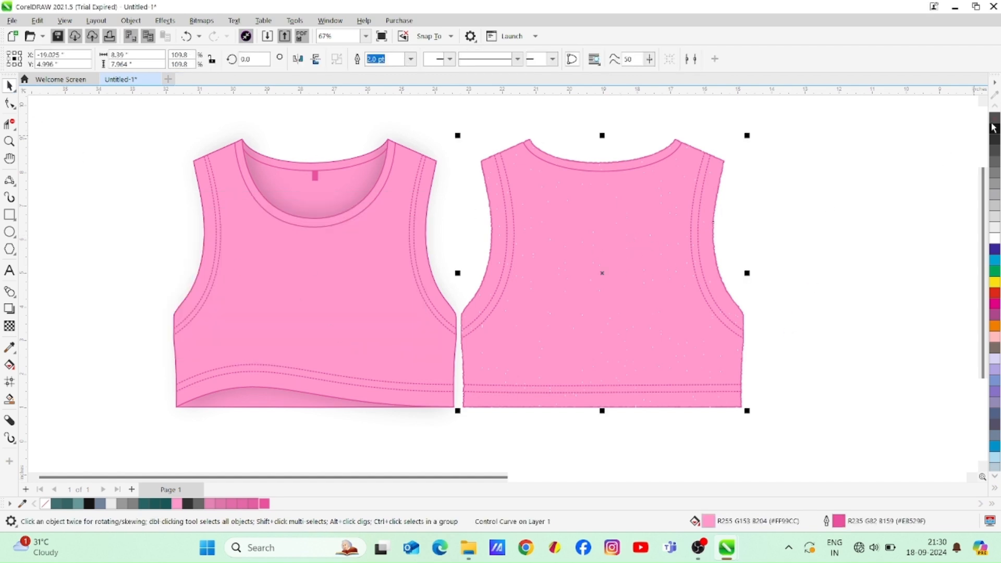
left_click(165, 20)
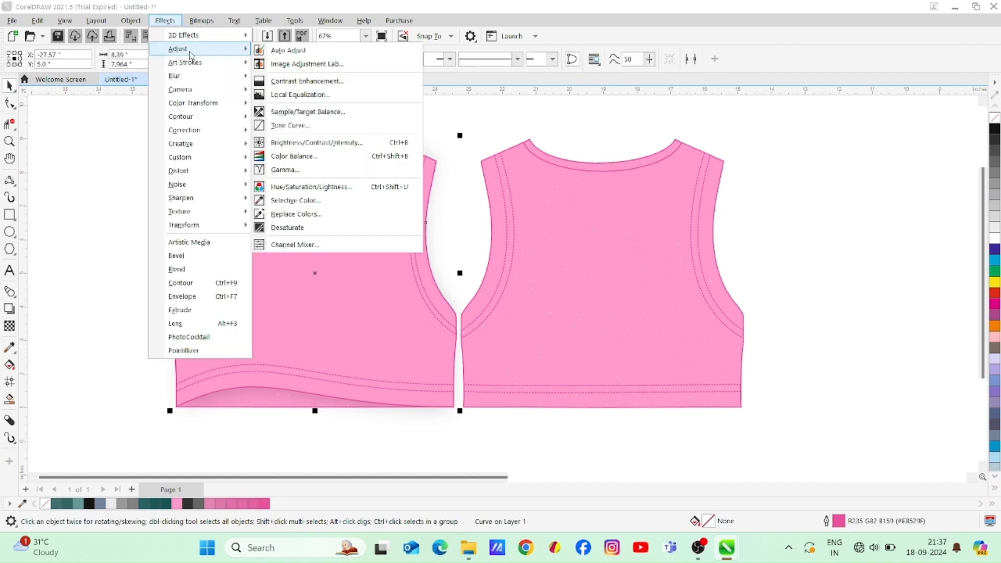
mouse_move(197, 62)
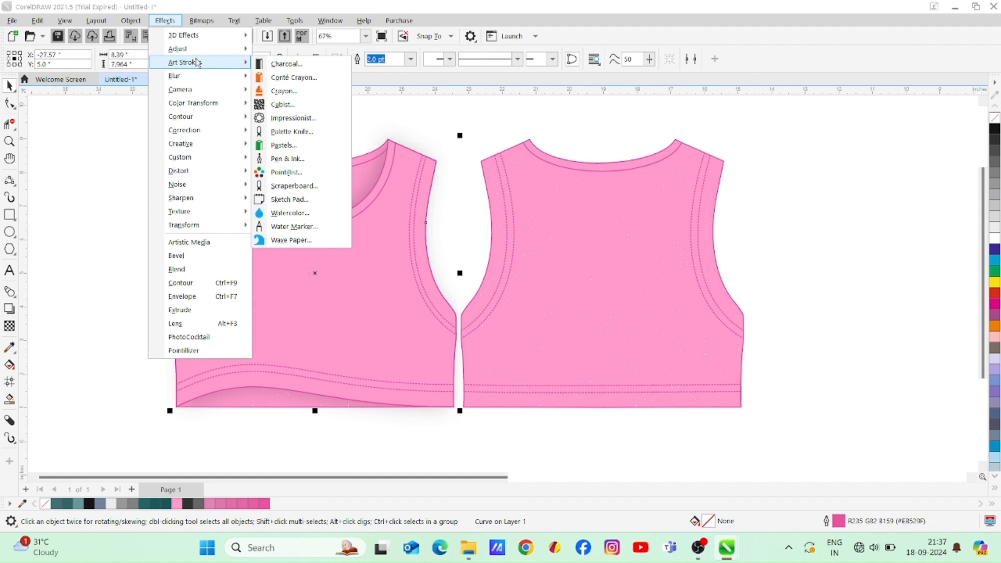
left_click(292, 77)
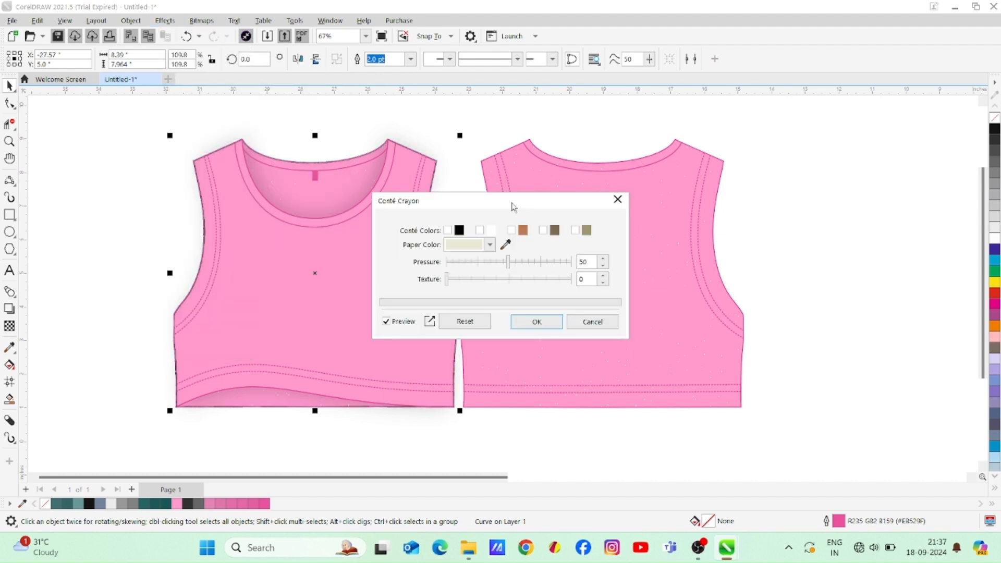
left_click_drag(512, 208, 620, 220)
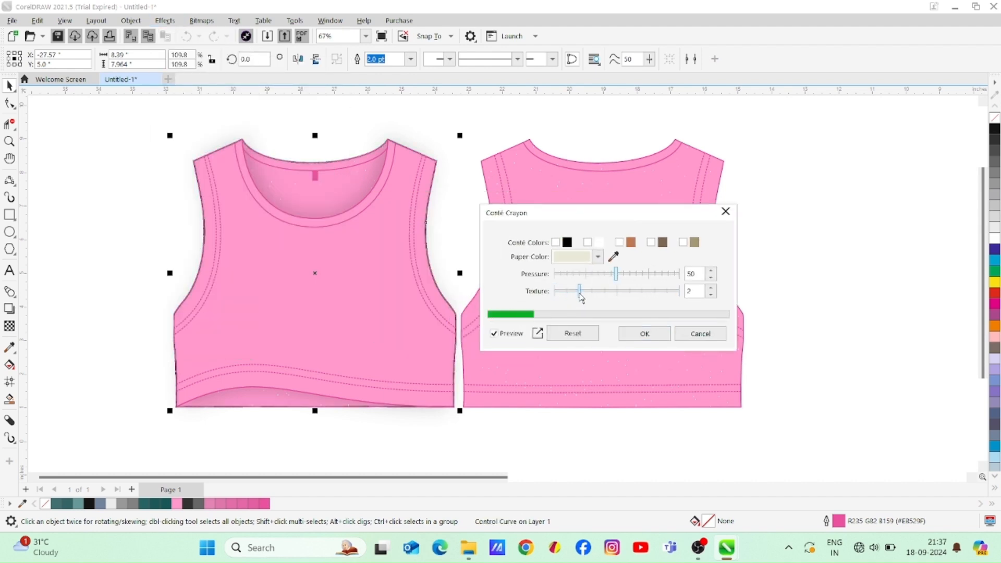
left_click(724, 212)
key("Escape")
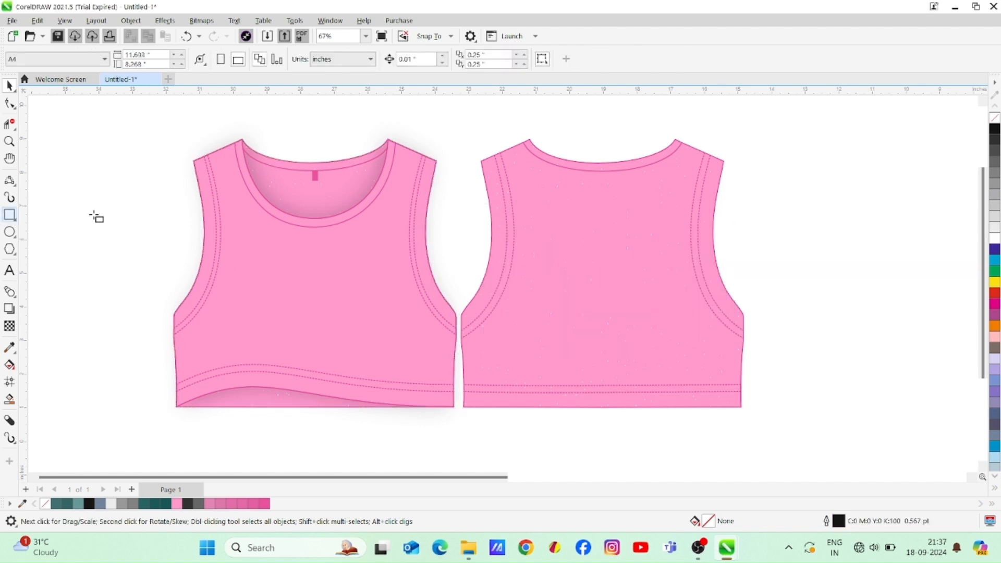
Draw a rounded rectangle about 0.465 by 0.186 inches on the upper back, with a dark pink 3 pt outline
left_click(10, 215)
mouse_move(586, 193)
left_mouse_down()
mouse_move(605, 202)
mouse_move(593, 200)
left_mouse_up()
left_click(9, 103)
left_click(10, 86)
right_click(265, 503)
left_click(606, 59)
left_click(585, 167)
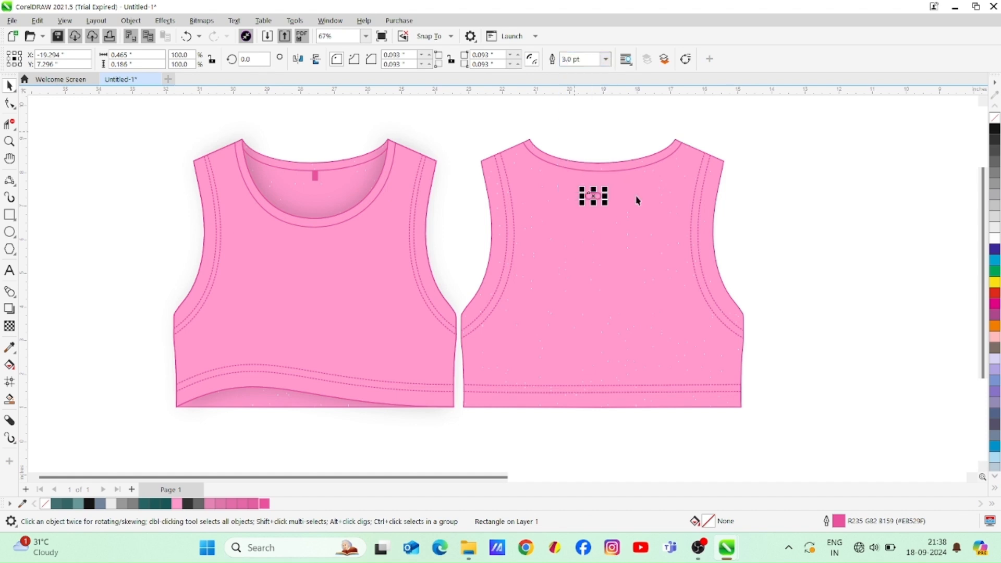
left_click(764, 219)
Move the rounded rectangle beside the back view and duplicate it downward repeatedly into an evenly spaced vertical column
left_click(600, 199)
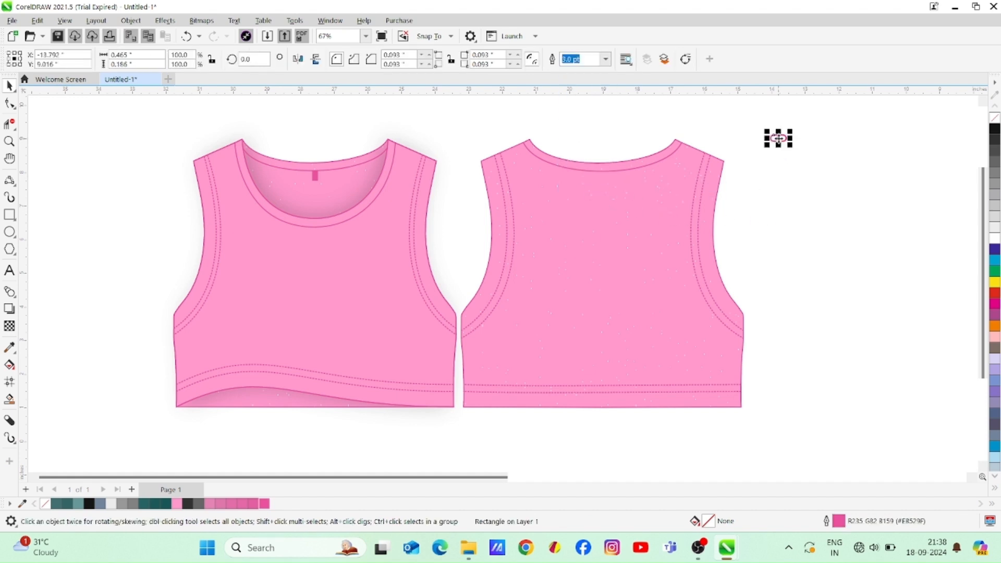
left_click_drag(778, 139, 782, 152)
key("ctrl+r")
key("ctrl+r")
key("ctrl+r")
key("ctrl+r")
key("ctrl+r")
key("ctrl+r")
key("ctrl+r")
key("ctrl+r")
key("ctrl+r")
key("ctrl+r")
key("ctrl+r")
key("ctrl+r")
key("ctrl+r")
key("ctrl+r")
key("ctrl+r")
key("ctrl+r")
key("ctrl+r")
key("ctrl+r")
key("ctrl+r")
Set the outline of all the rounded rectangles to 4 pt and move the column onto the middle of the back view
left_click_drag(817, 125, 768, 440)
left_click(535, 58)
left_click(497, 142)
left_click_drag(780, 258, 589, 263)
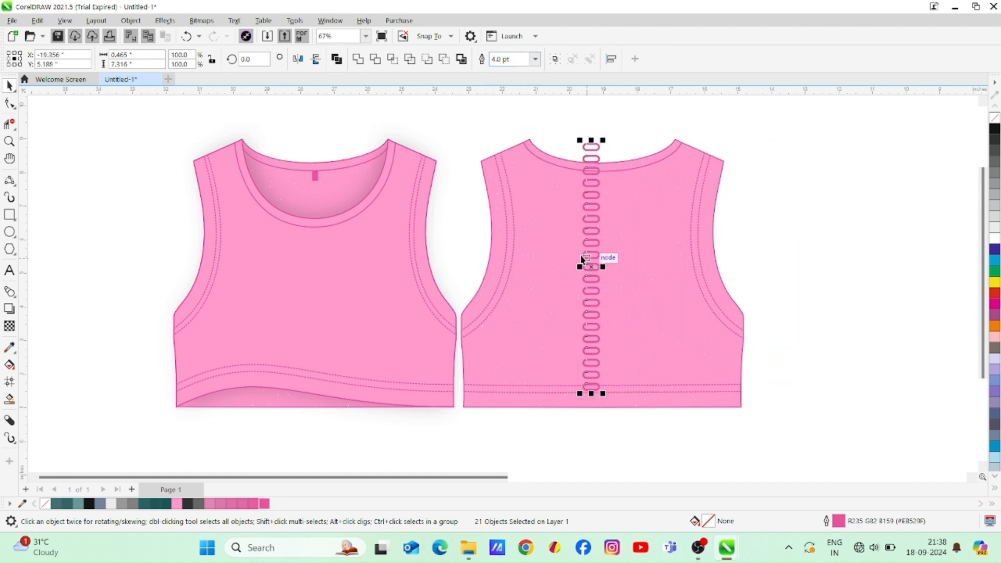
Group the column, scale it to about 0.375 by 5.905 inches, centre it on the back body and colour its outline white
left_click(555, 59)
left_click_drag(603, 394, 614, 351)
left_click_drag(585, 241, 601, 272)
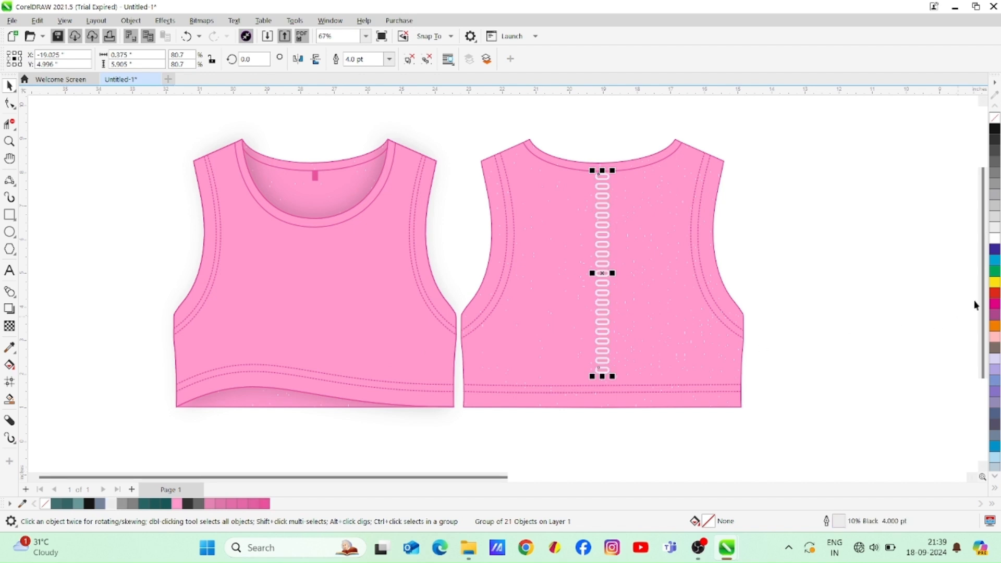
left_click(816, 251)
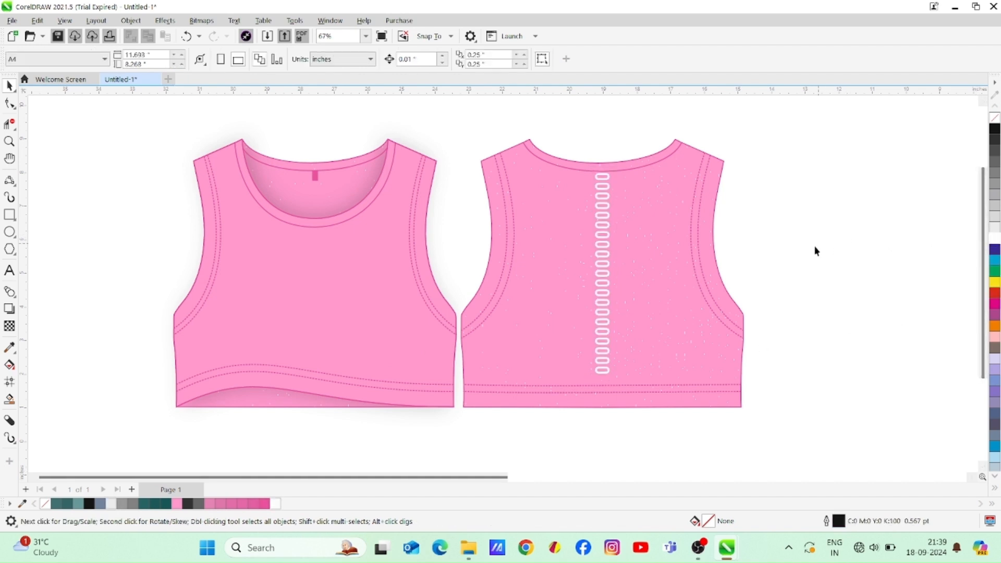
Shorten the white column from its upper end to a height of about 5.755 inches
left_click(600, 284)
left_click_drag(603, 170, 603, 175)
left_click(775, 222)
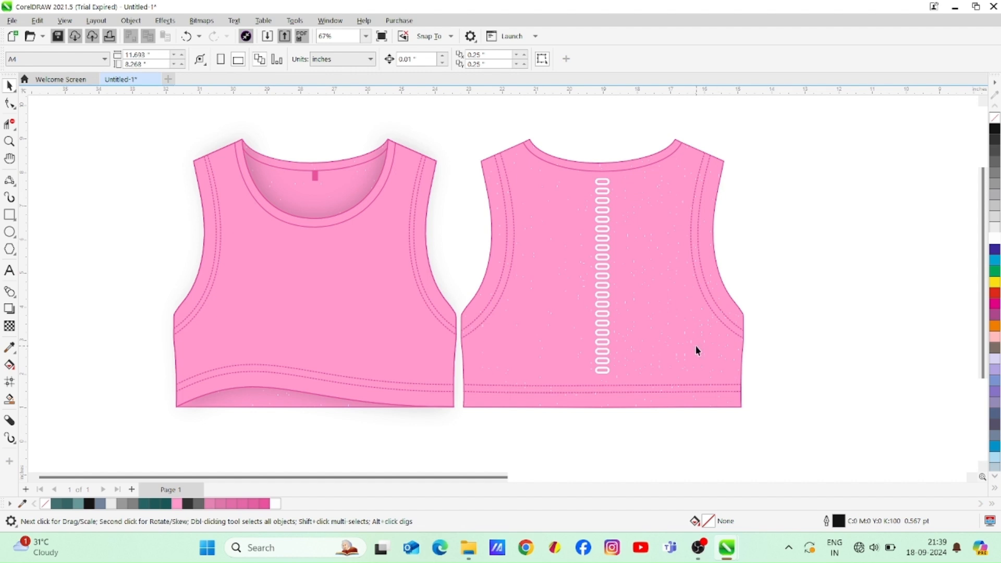
Ungroup the white column and delete two rounded rectangles from its lower end and two from its upper end
left_click(600, 208)
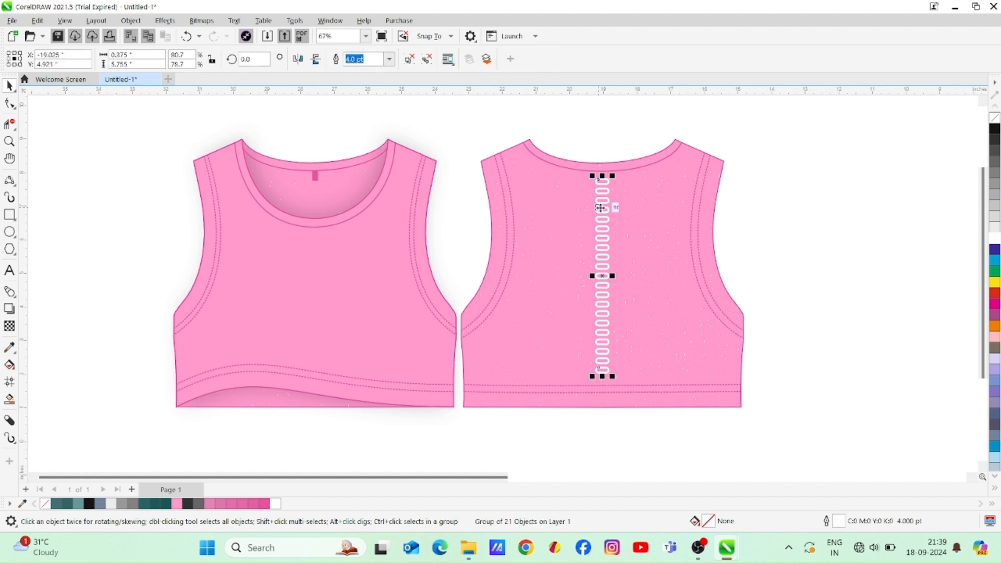
left_click(842, 248)
left_click_drag(637, 361, 637, 359)
key("Delete")
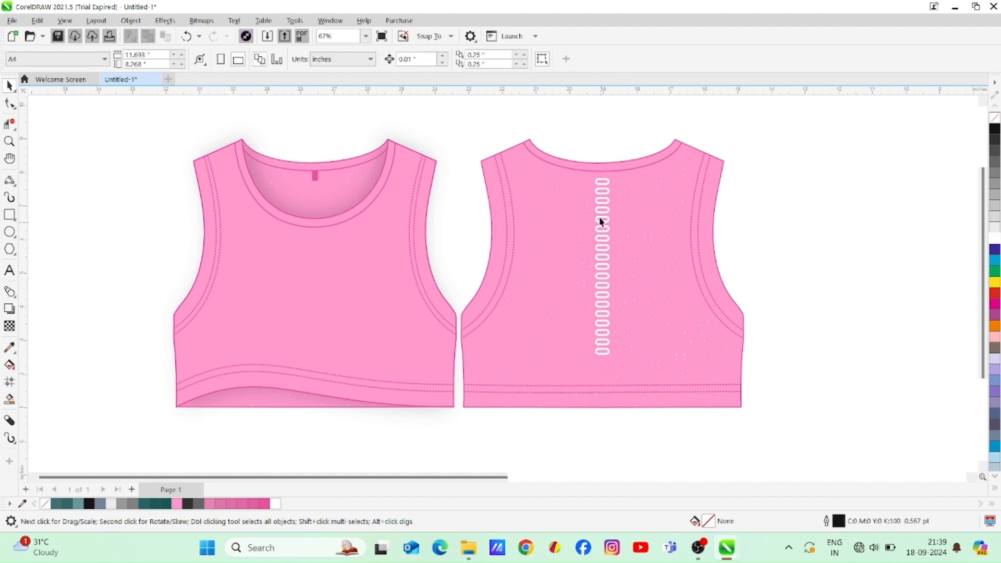
left_click_drag(627, 181, 636, 197)
key("Delete")
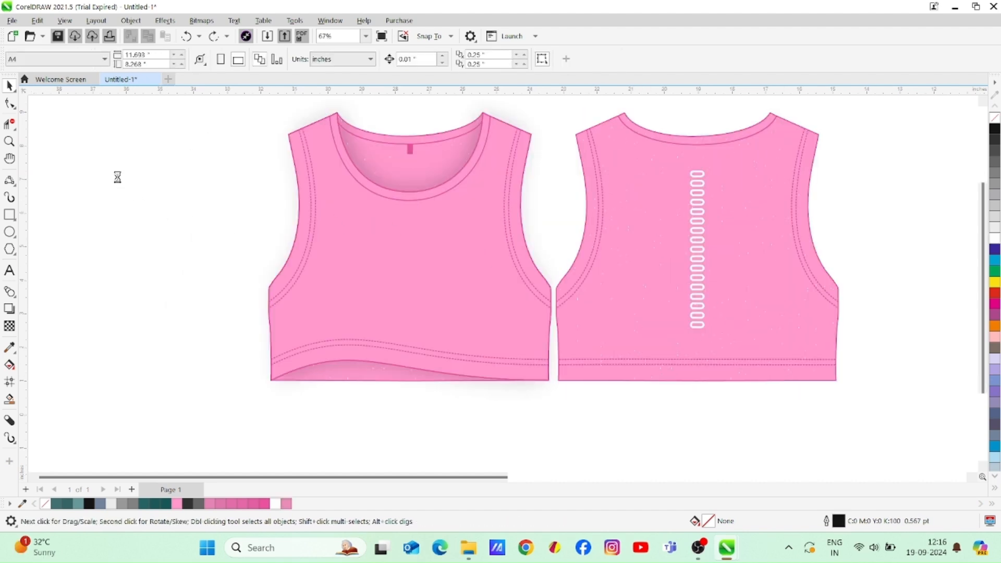
Paste the "LOVE yourself EVERY DAY" graphic onto the front view and hide its pink background with a bitmap mask at 18% tolerance
key("ctrl+v")
left_click_drag(156, 199, 415, 270)
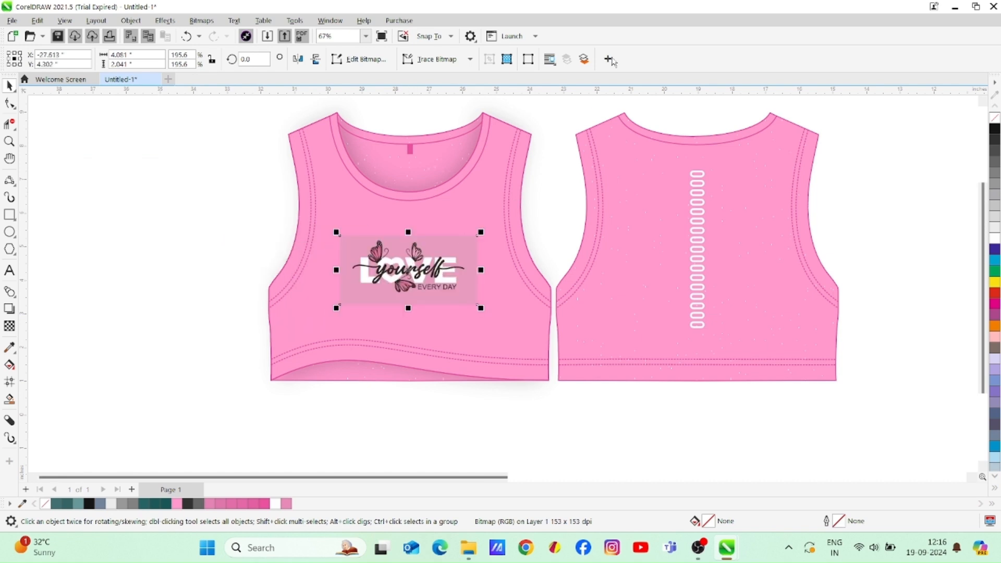
left_click(534, 63)
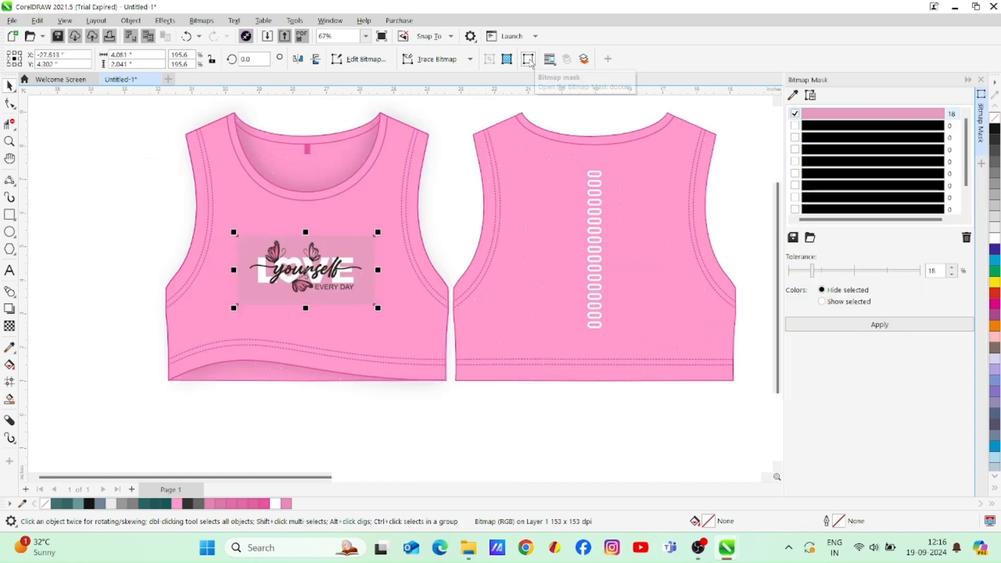
left_click(792, 95)
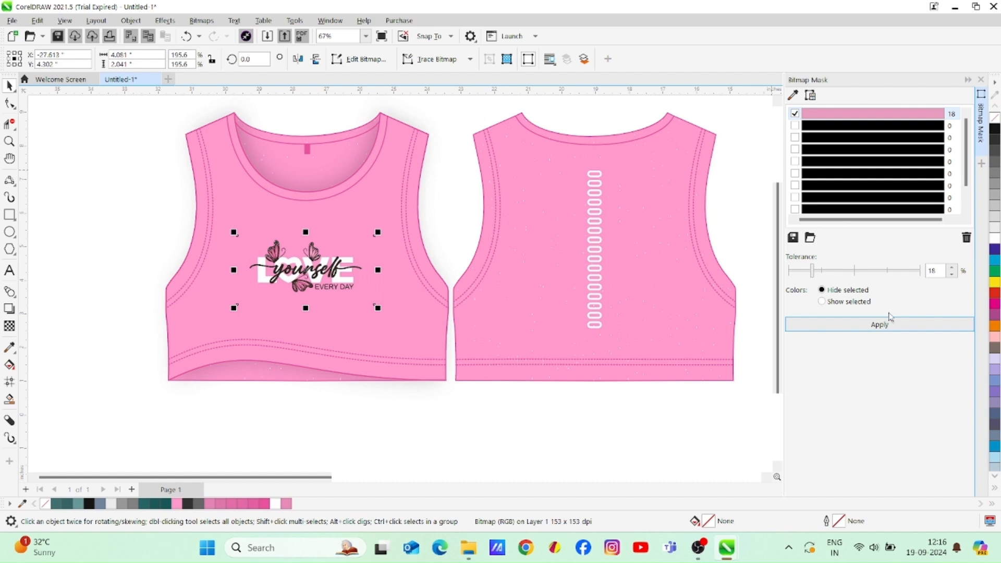
left_click(980, 80)
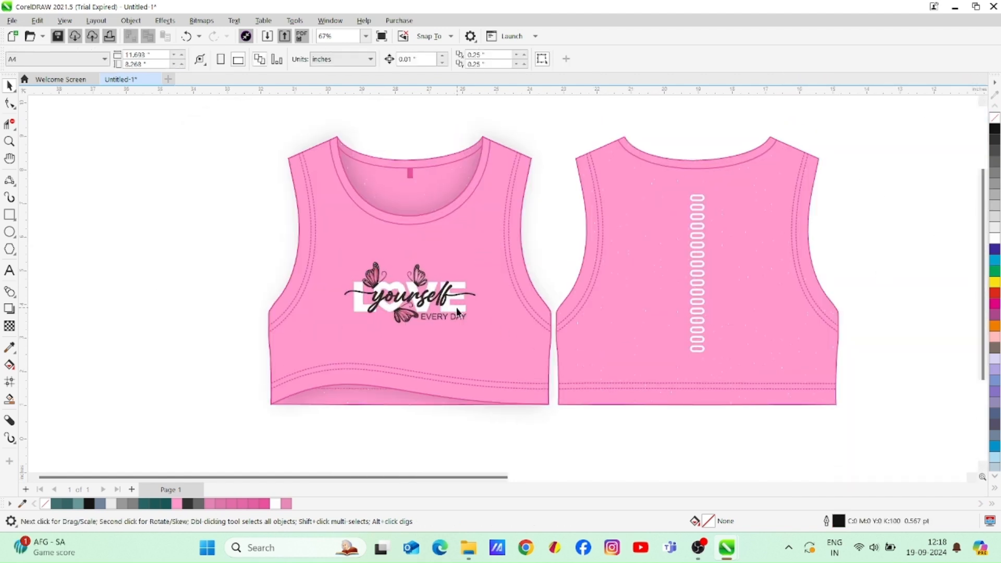
Enlarge the "LOVE yourself" graphic slightly and move it a little higher on the front view
left_click(456, 311)
left_click_drag(496, 342, 502, 346)
mouse_move(416, 300)
left_mouse_down()
mouse_move(409, 183)
mouse_move(405, 288)
left_mouse_up()
left_click(900, 219)
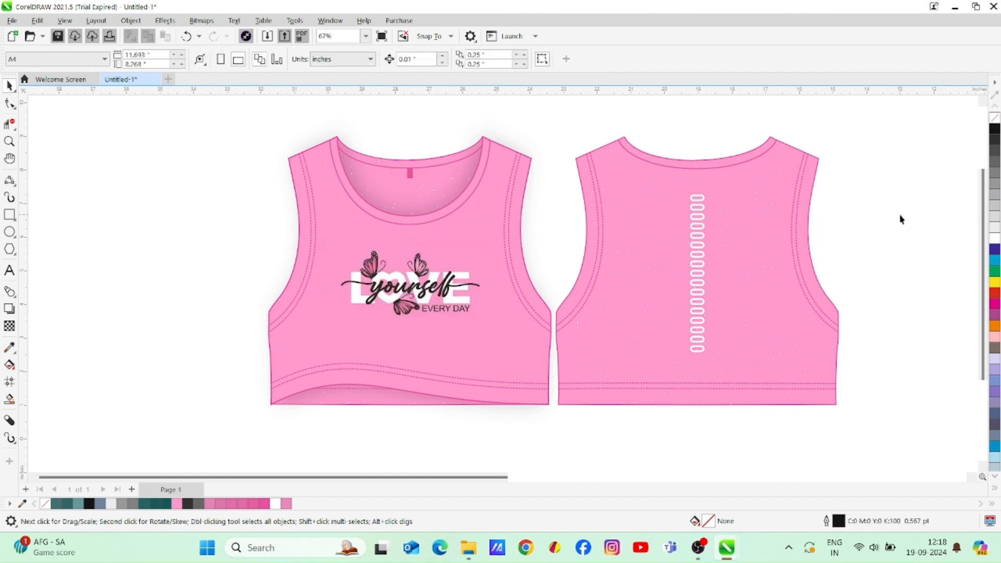